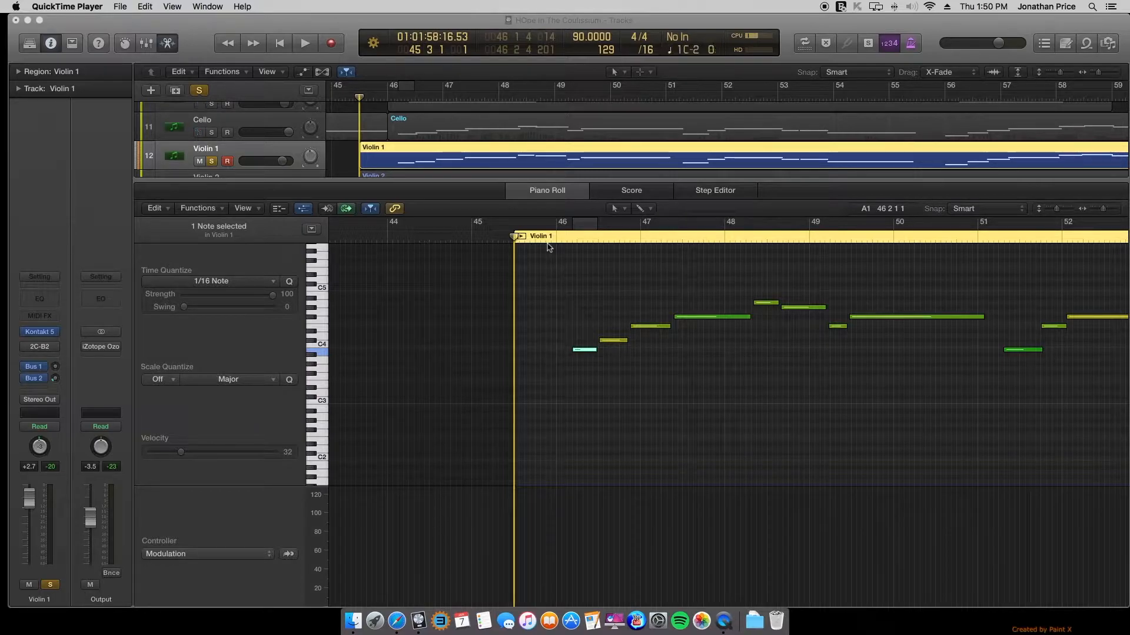
# Open the Kontakt 5 instrument of the Violin 1 track and enable the Close and Surround microphones of 1st_Violins_legato.
pyautogui.click(568, 283)
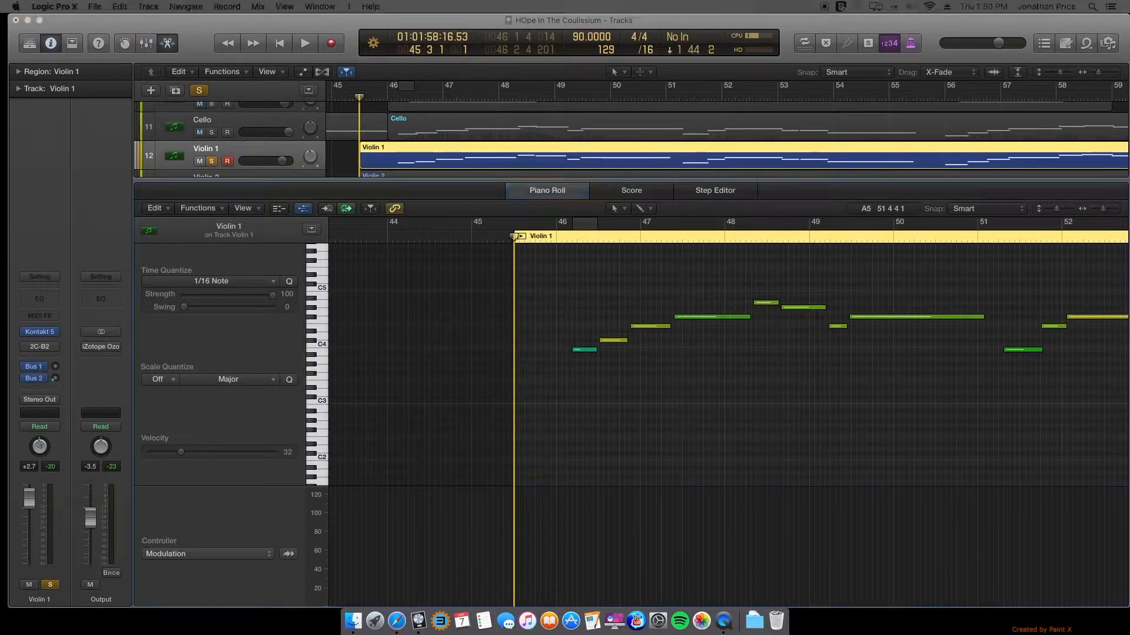
pyautogui.moveTo(1129, 23); pyautogui.dragTo(612, 48)
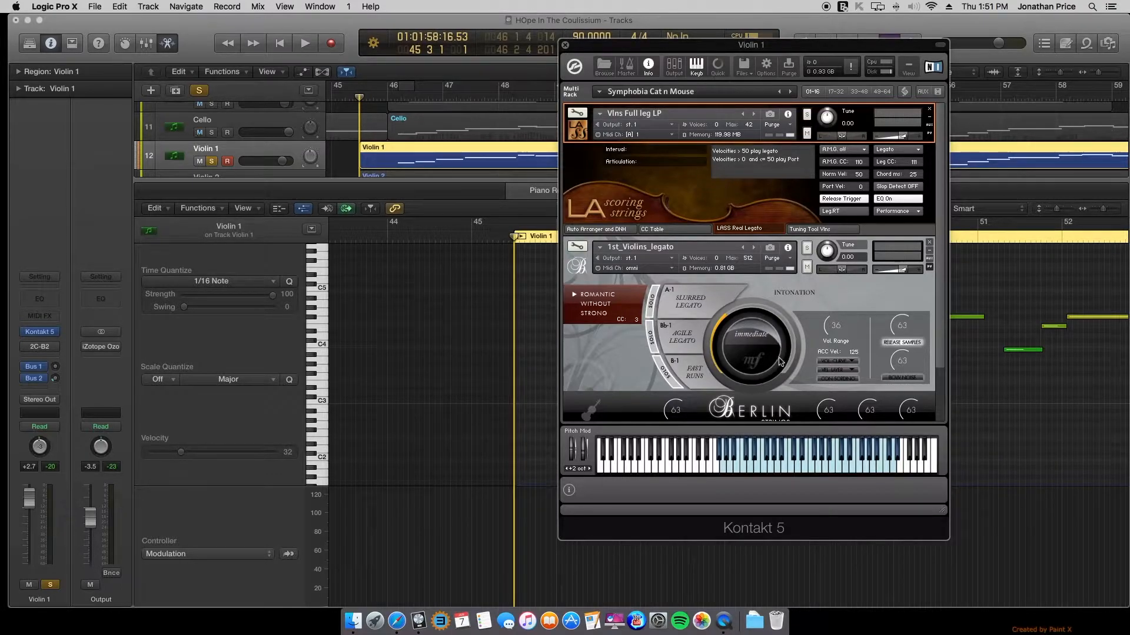
pyautogui.scroll(-1, 779, 360)
pyautogui.click(871, 410)
pyautogui.click(910, 410)
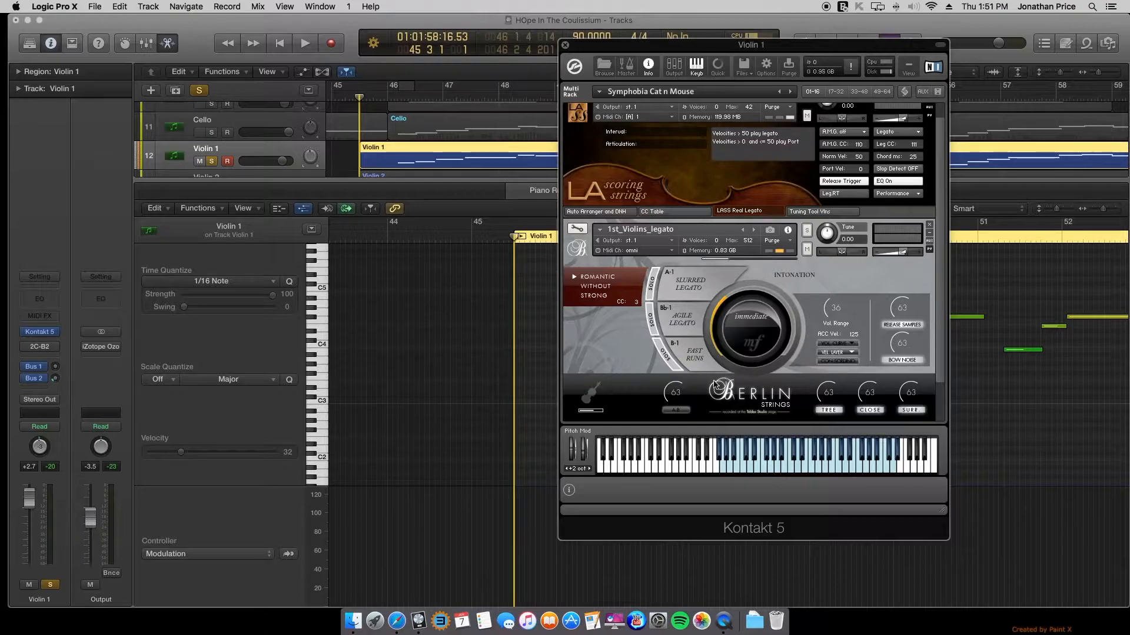
# Try the AB microphone, switch AB, Close, Surround and bow noise off, and close the Kontakt window.
pyautogui.click(676, 410)
pyautogui.click(869, 410)
pyautogui.click(910, 410)
pyautogui.click(676, 410)
pyautogui.click(902, 359)
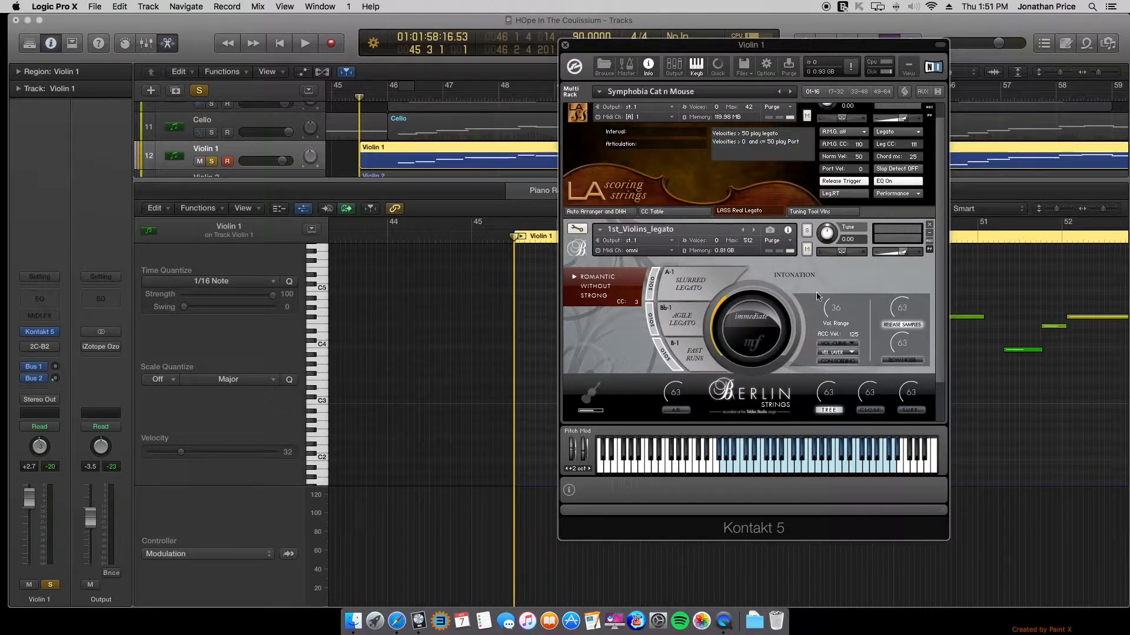
pyautogui.scroll(2, 765, 283)
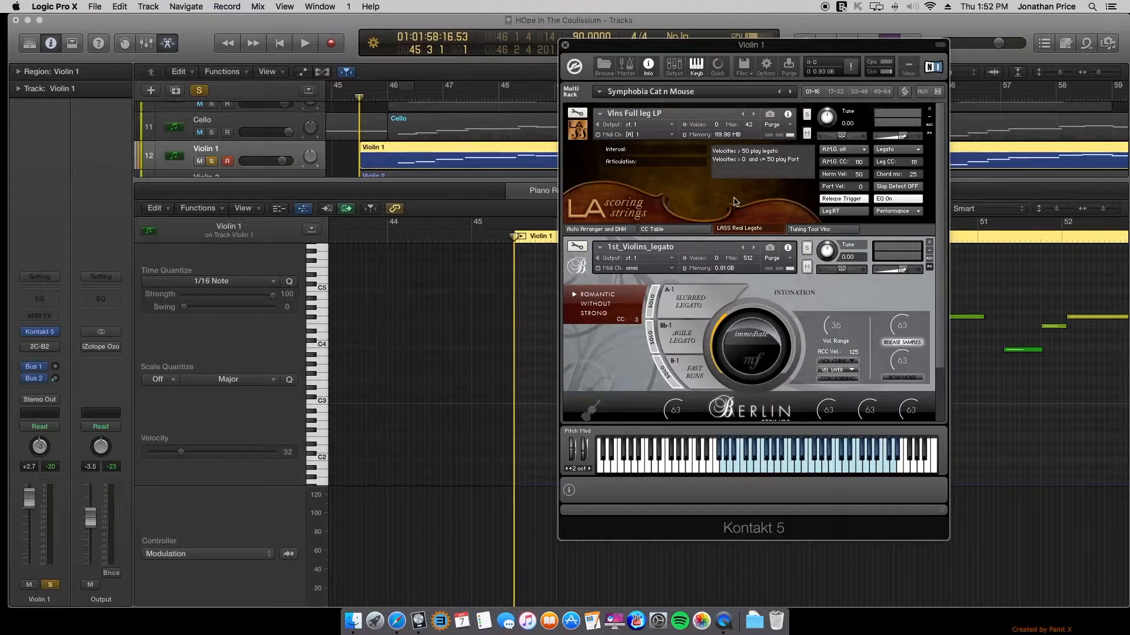
pyautogui.click(565, 45)
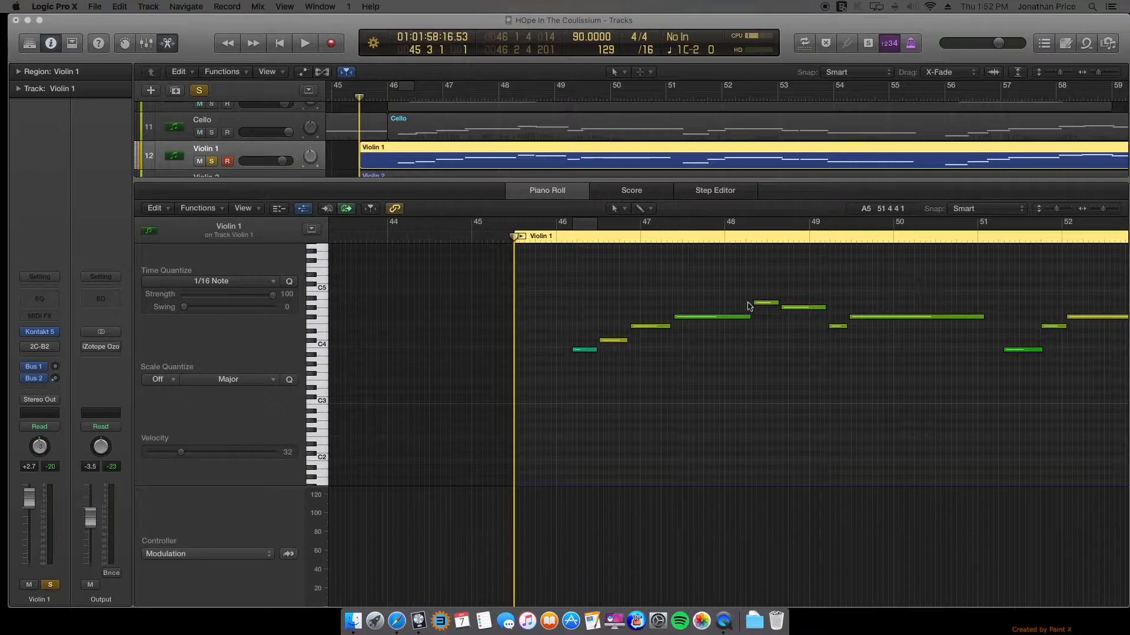
# Play the Violin 1 region from bar 46 and stop in bar 50.
pyautogui.click(557, 238)
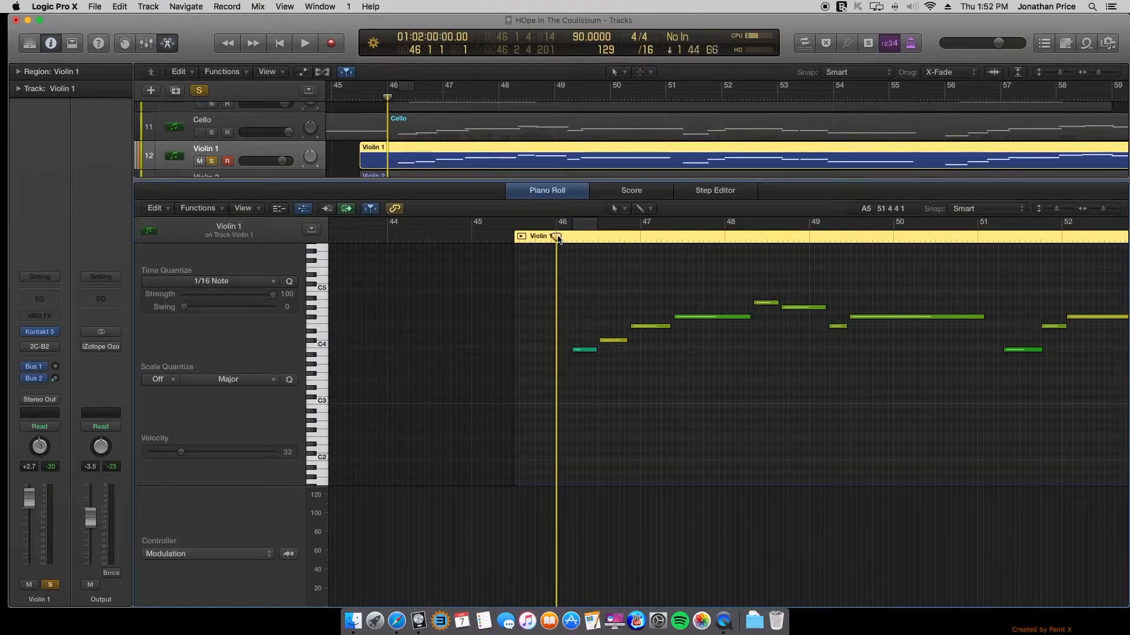
pyautogui.press('space')
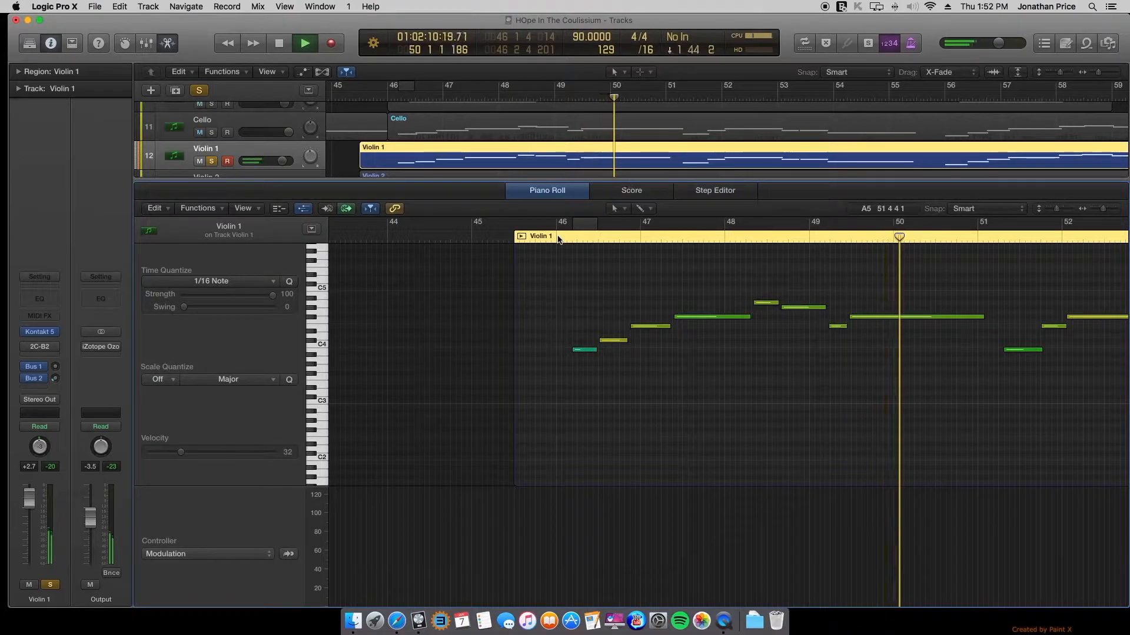
pyautogui.press('space')
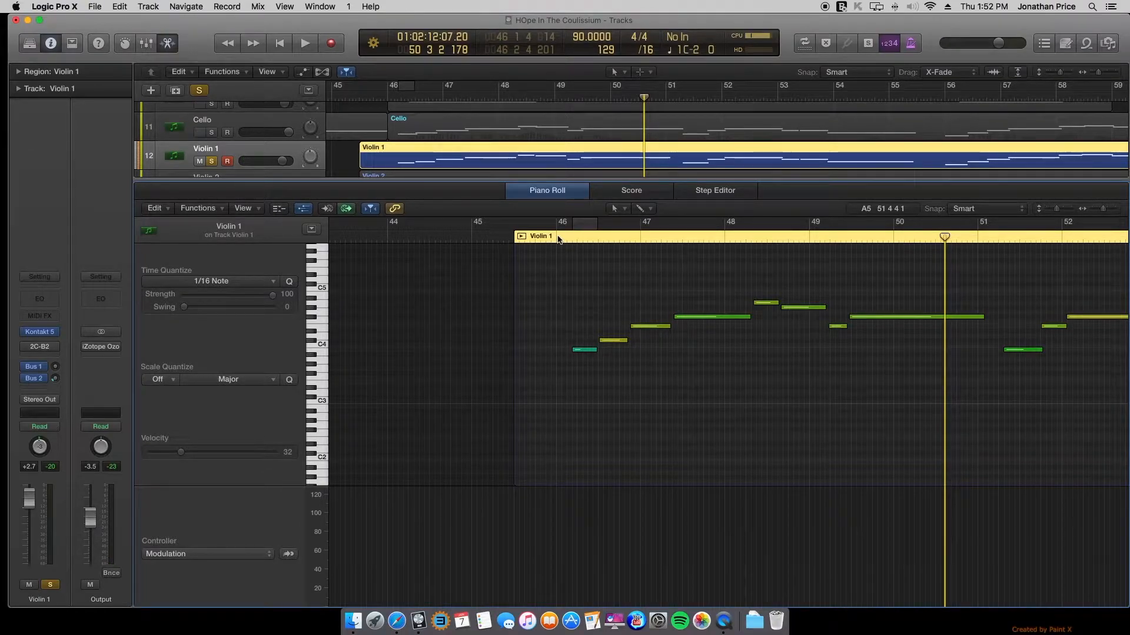
# Examine the gaps between the Violin 1 notes in bars 46 to 49 and replay the phrase from bar 46.
pyautogui.scroll(5, 558, 240)
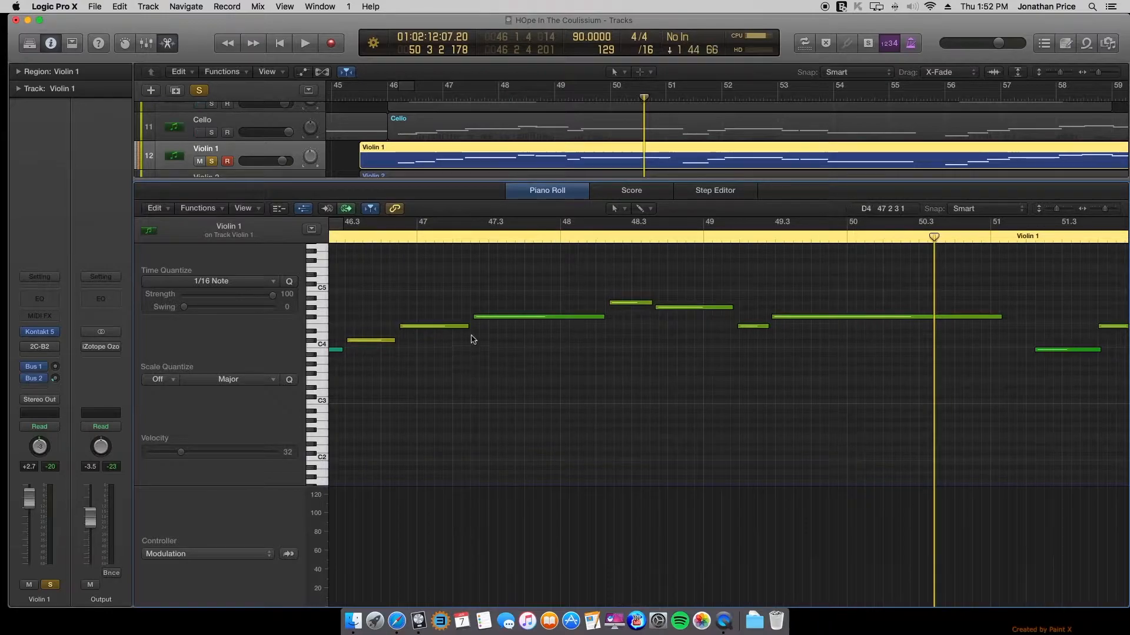
pyautogui.hscroll(-5, 459, 369)
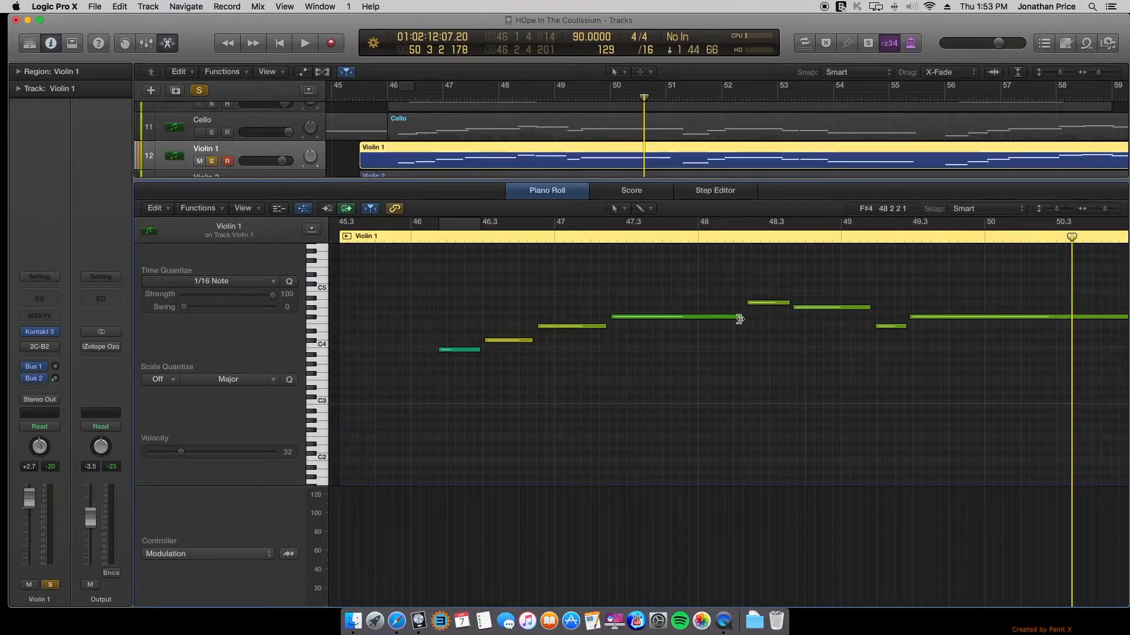
pyautogui.moveTo(749, 320)
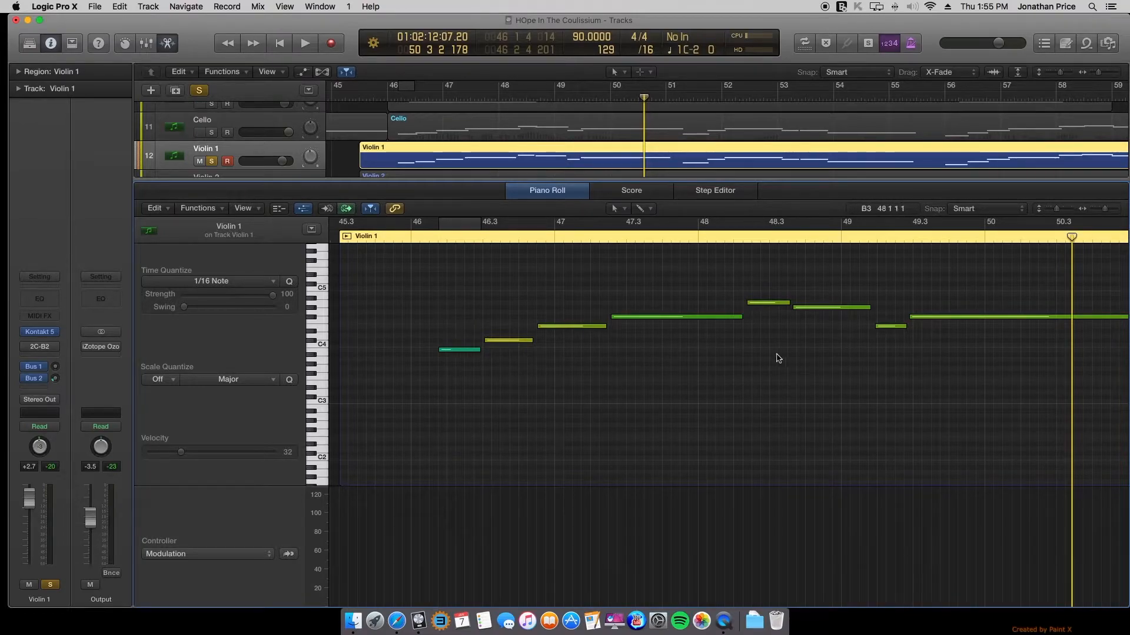
pyautogui.click(413, 229)
pyautogui.press('space')
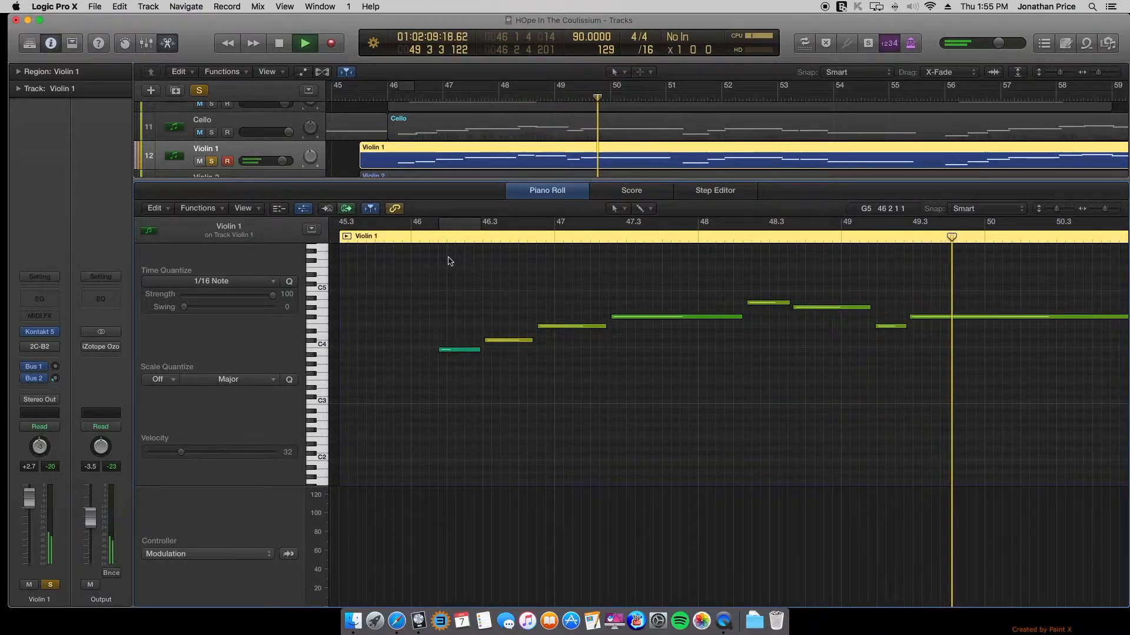
pyautogui.press('space')
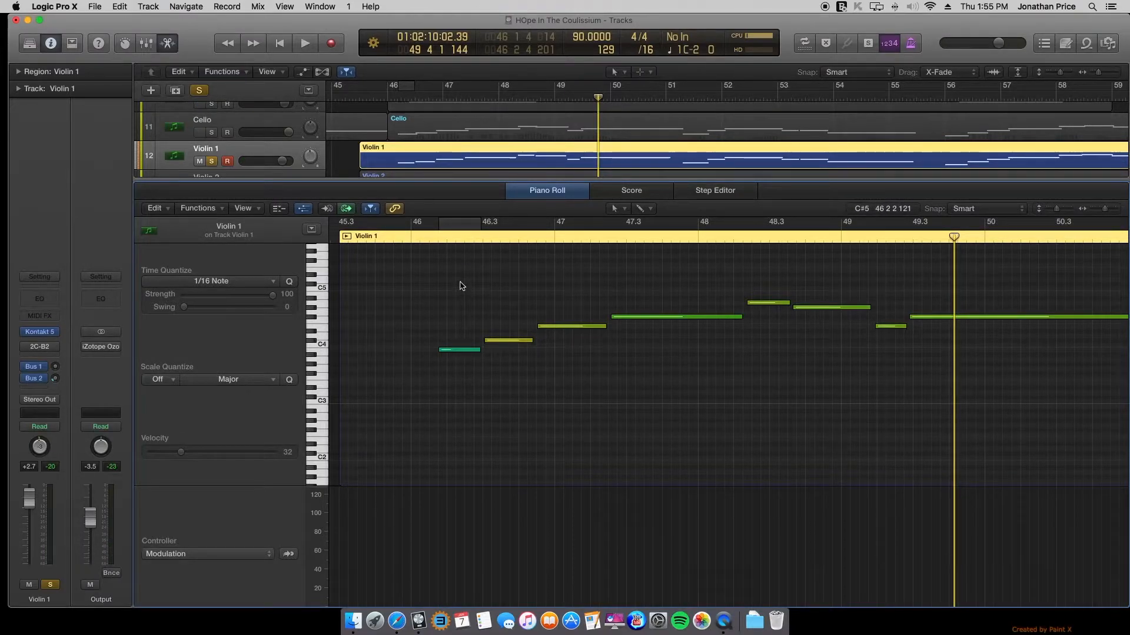
# Select the first seven Violin 1 notes and lengthen them together slightly so each reaches the start of the next.
pyautogui.moveTo(460, 279); pyautogui.dragTo(919, 438)
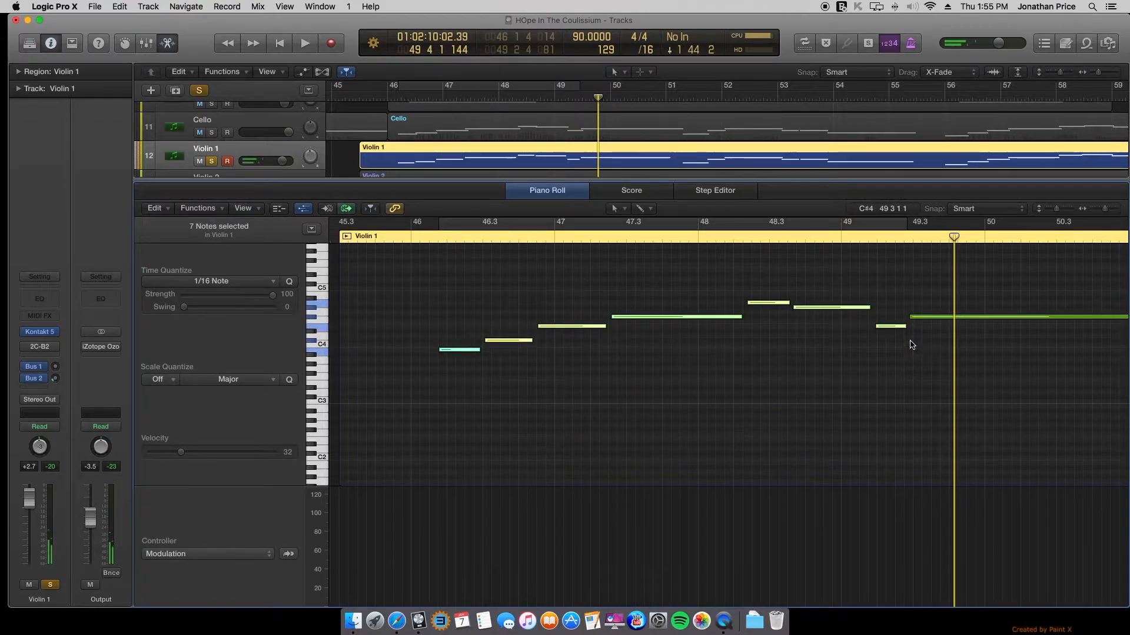
pyautogui.moveTo(905, 328); pyautogui.dragTo(907, 326)
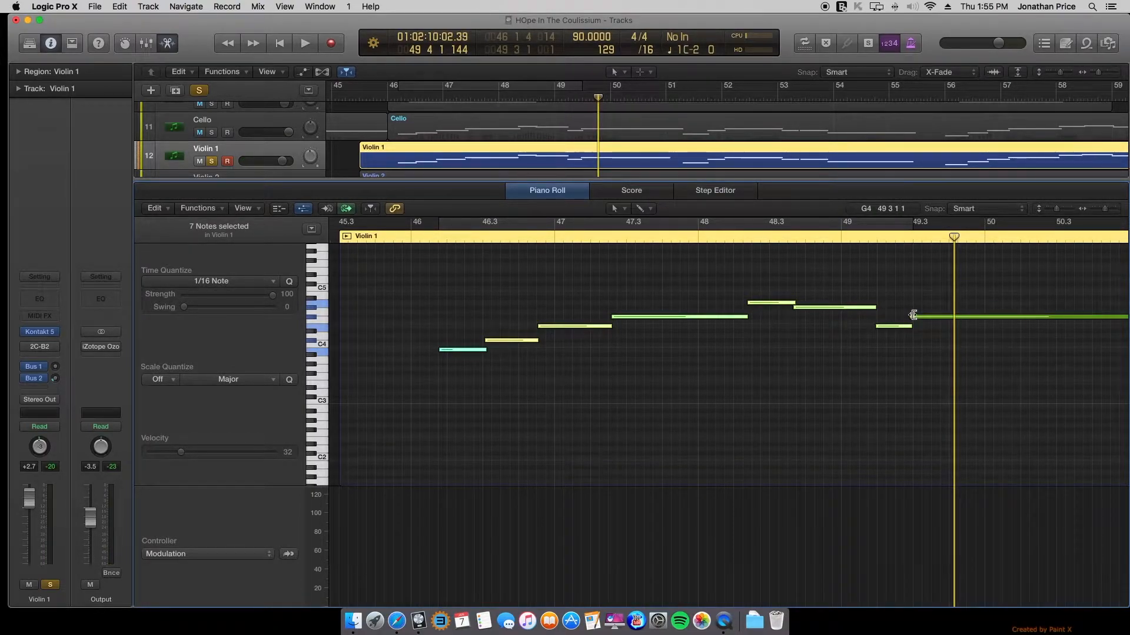
# Deselect the notes and shorten the ends of the two notes before 49.3 to reduce their overlap with the following notes.
pyautogui.scroll(1, 912, 317)
pyautogui.scroll(5, 912, 315)
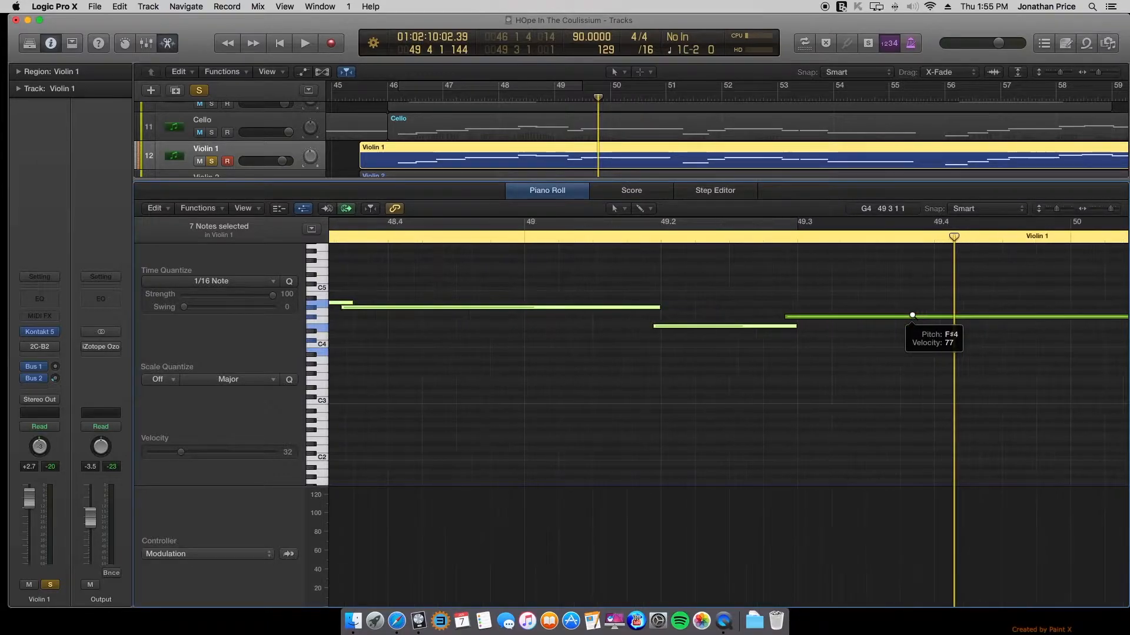
pyautogui.click(690, 290)
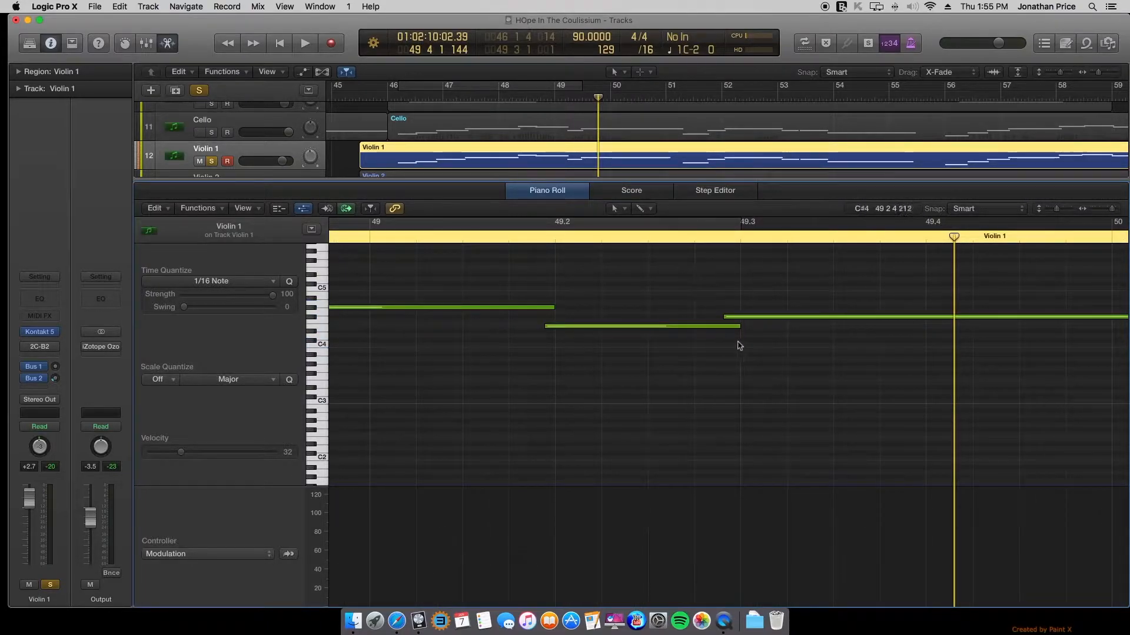
pyautogui.moveTo(737, 325); pyautogui.dragTo(729, 326)
pyautogui.moveTo(553, 307); pyautogui.dragTo(542, 307)
# Play the adjusted Violin 1 phrase from bar 46 and stop in bar 50.
pyautogui.scroll(-3, 574, 331)
pyautogui.scroll(-3, 574, 332)
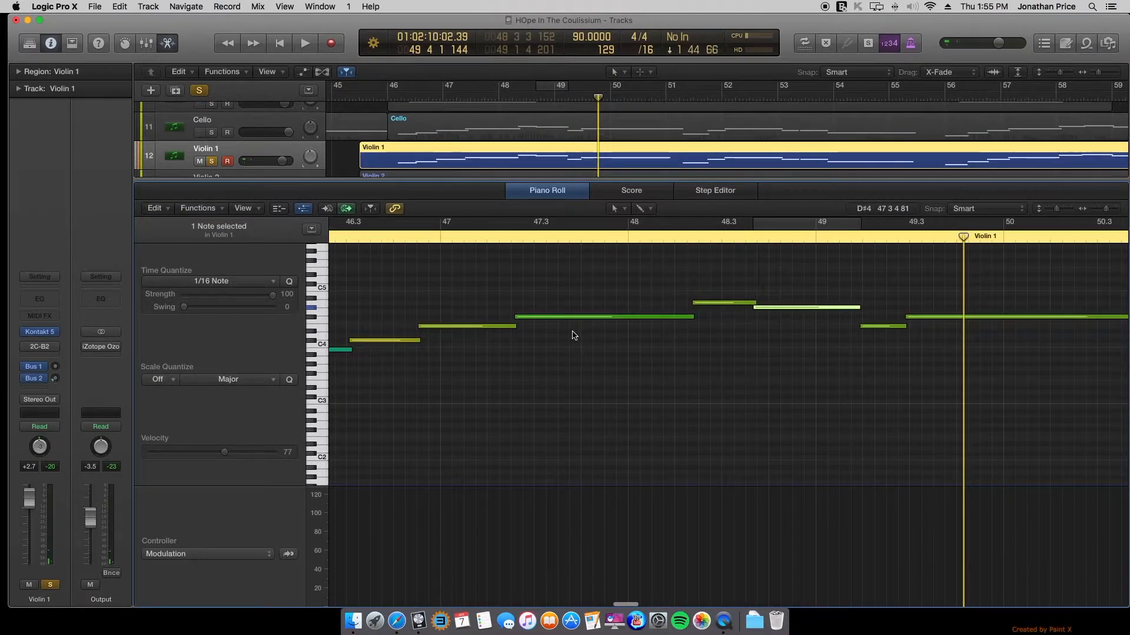
pyautogui.scroll(-2, 592, 324)
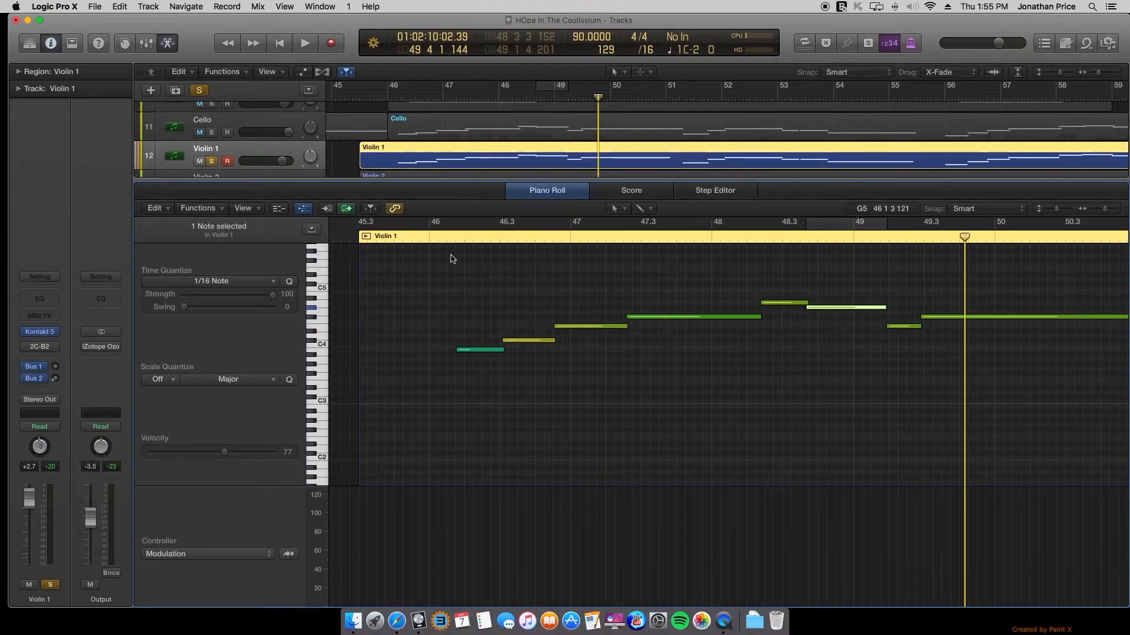
pyautogui.click(436, 236)
pyautogui.press('space')
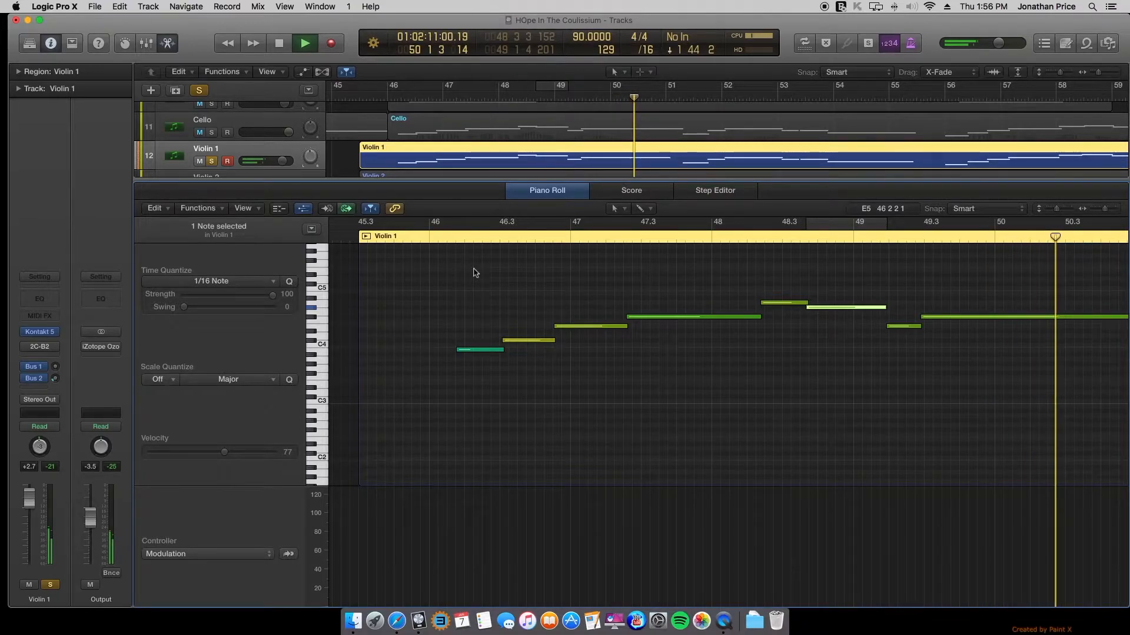
pyautogui.click(674, 213)
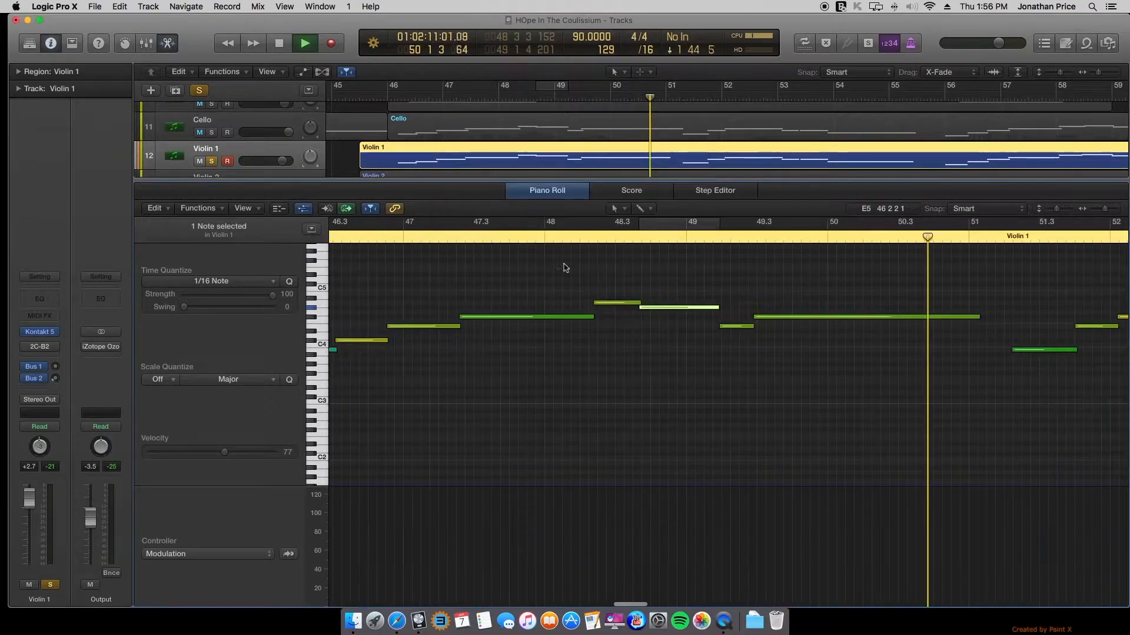
pyautogui.press('space')
# Replay the opening of the Violin 1 phrase from bar 46 and stop in bar 48.
pyautogui.hscroll(-5, 449, 323)
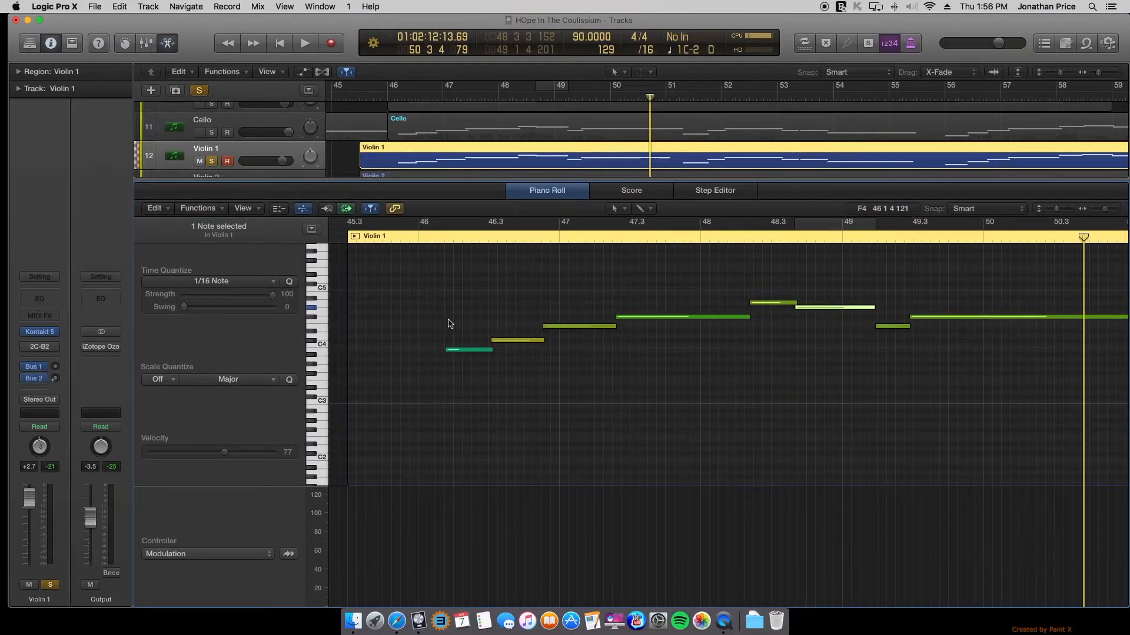
pyautogui.click(417, 236)
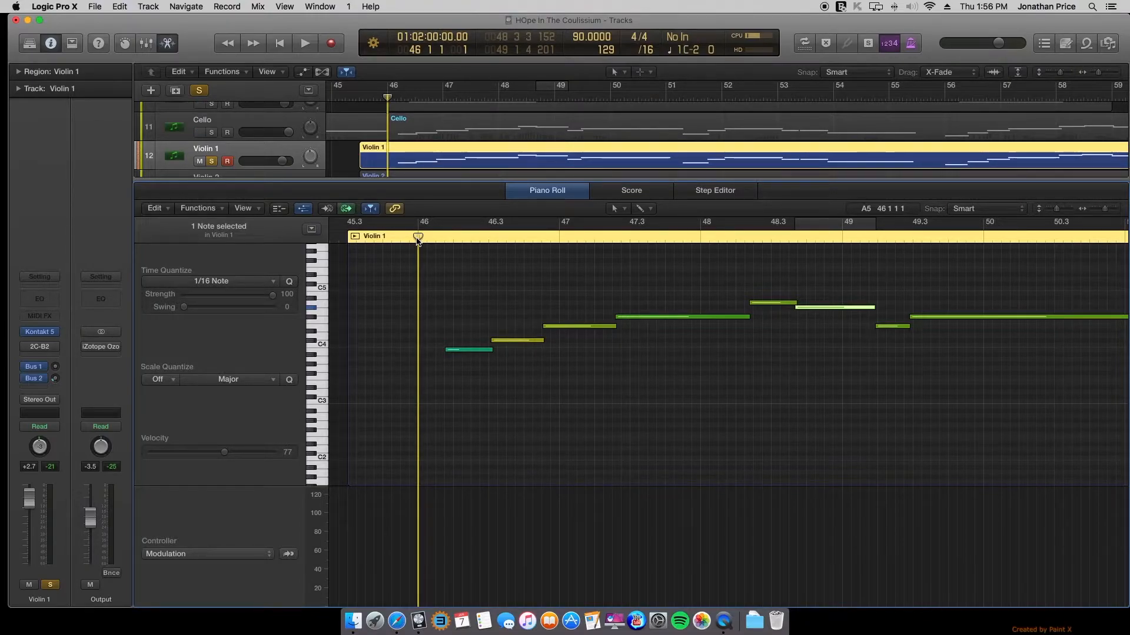
pyautogui.press('space')
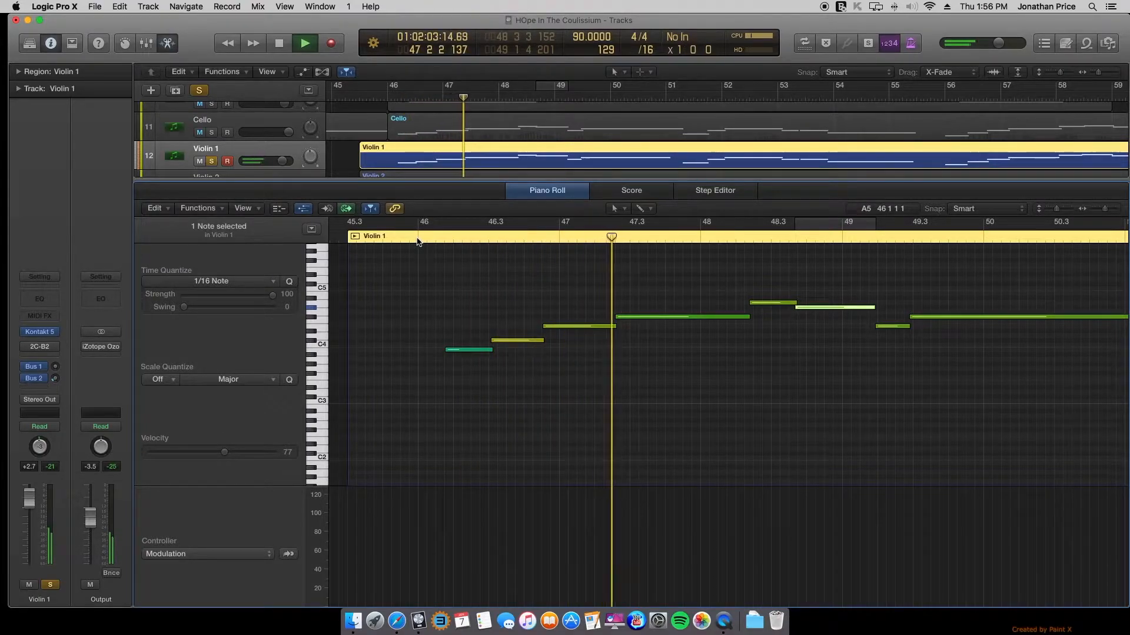
pyautogui.press('space')
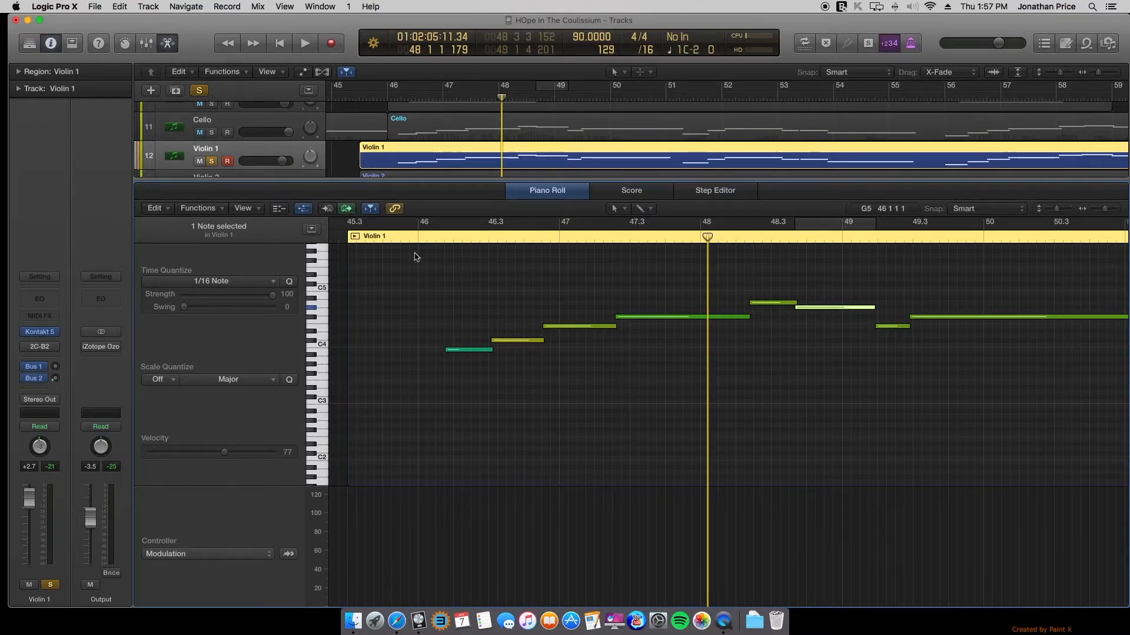
# Place the playhead at 45 4 1, reopen Violin 1's Kontakt instrument and enable bow noise for 1st_Violins_legato.
pyautogui.click(388, 237)
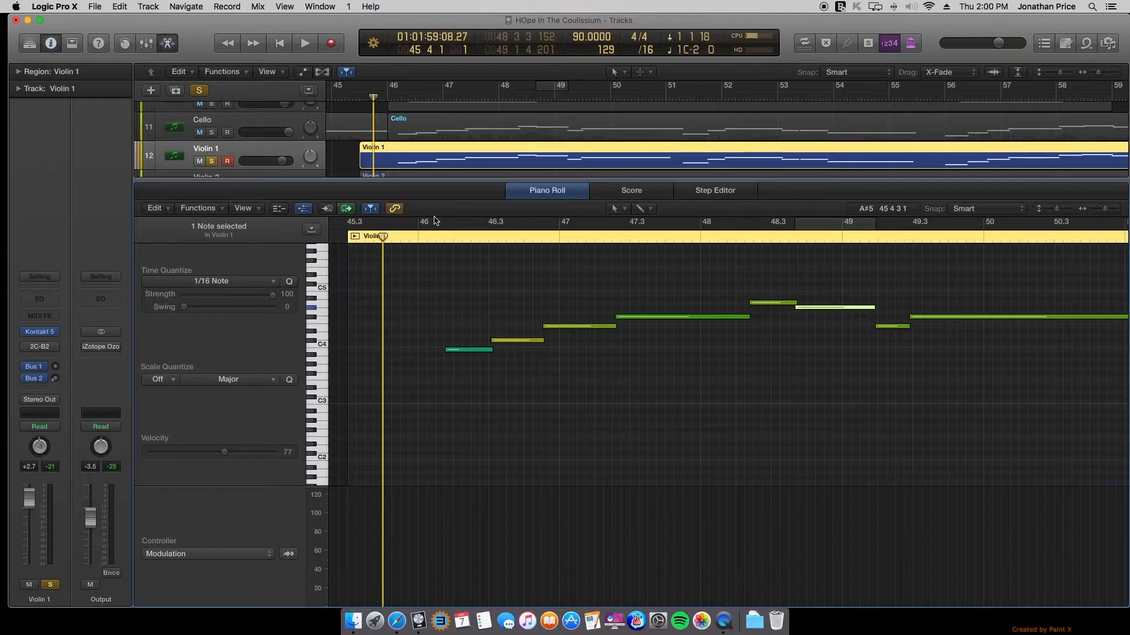
pyautogui.moveTo(1129, 42); pyautogui.dragTo(113, 33)
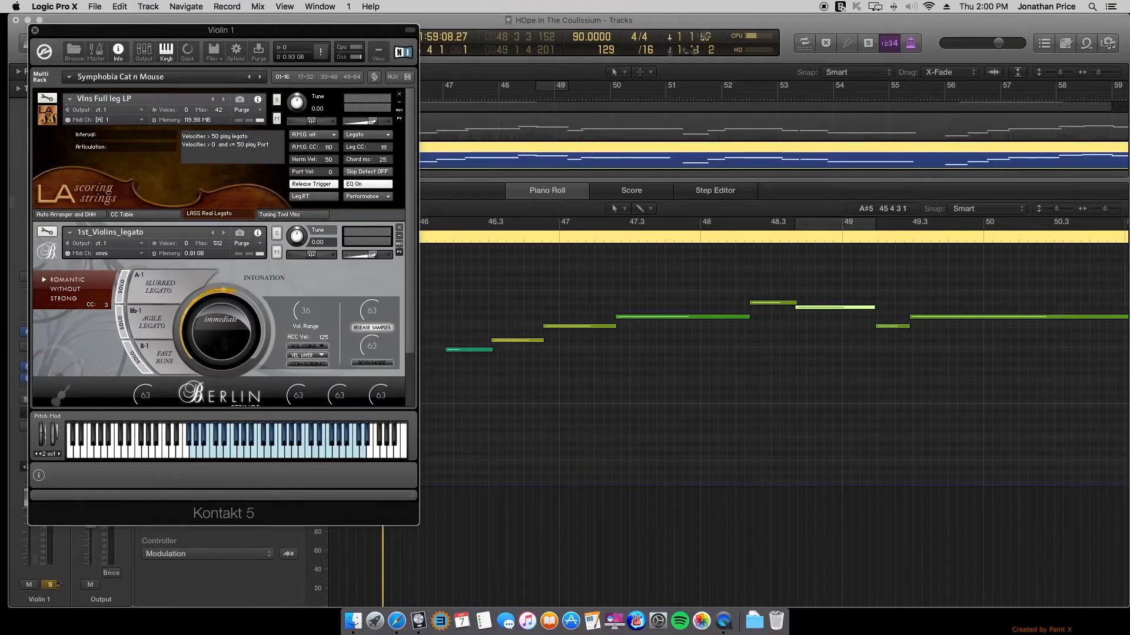
pyautogui.click(87, 450)
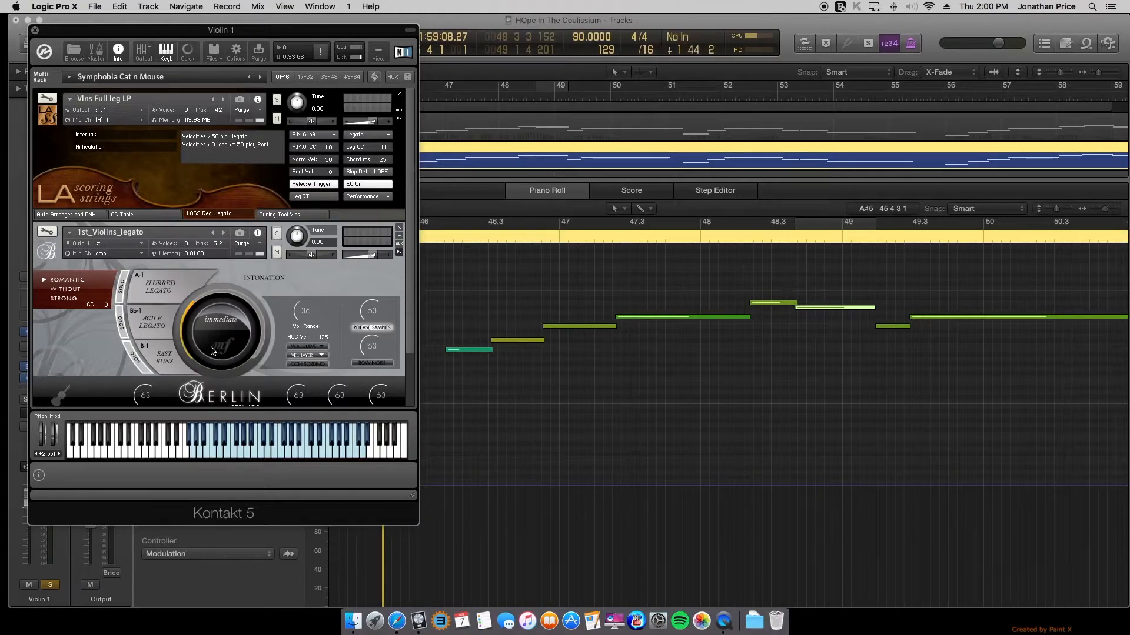
pyautogui.click(295, 356)
pyautogui.click(368, 362)
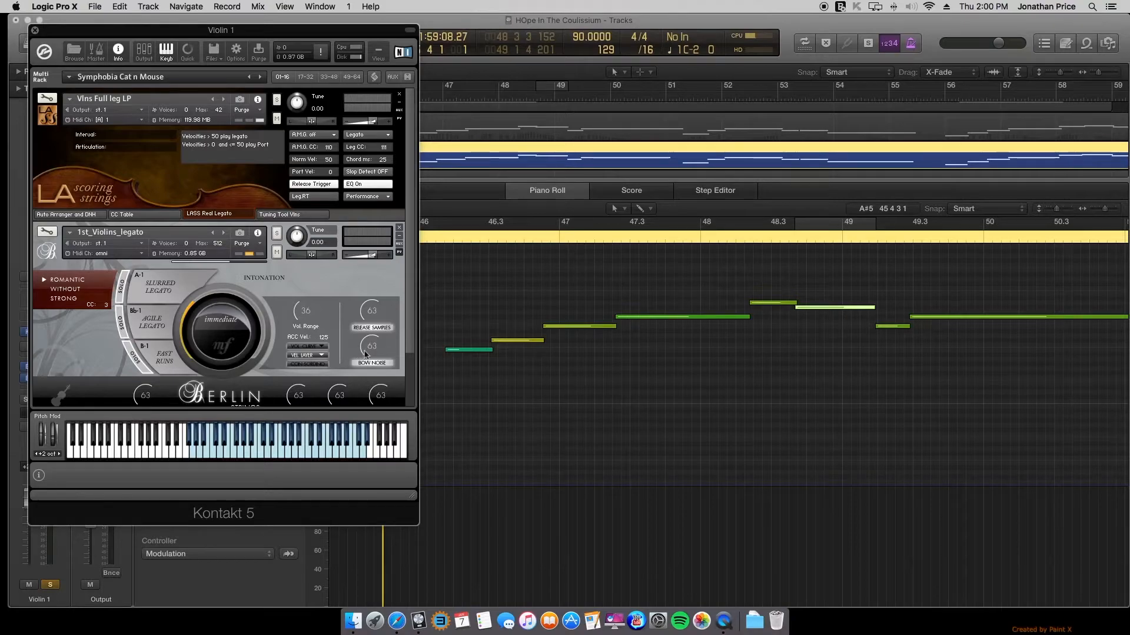
# Deselect the notes, play the phrase with bow noise enabled, and dismiss the system overload alert.
pyautogui.click(448, 301)
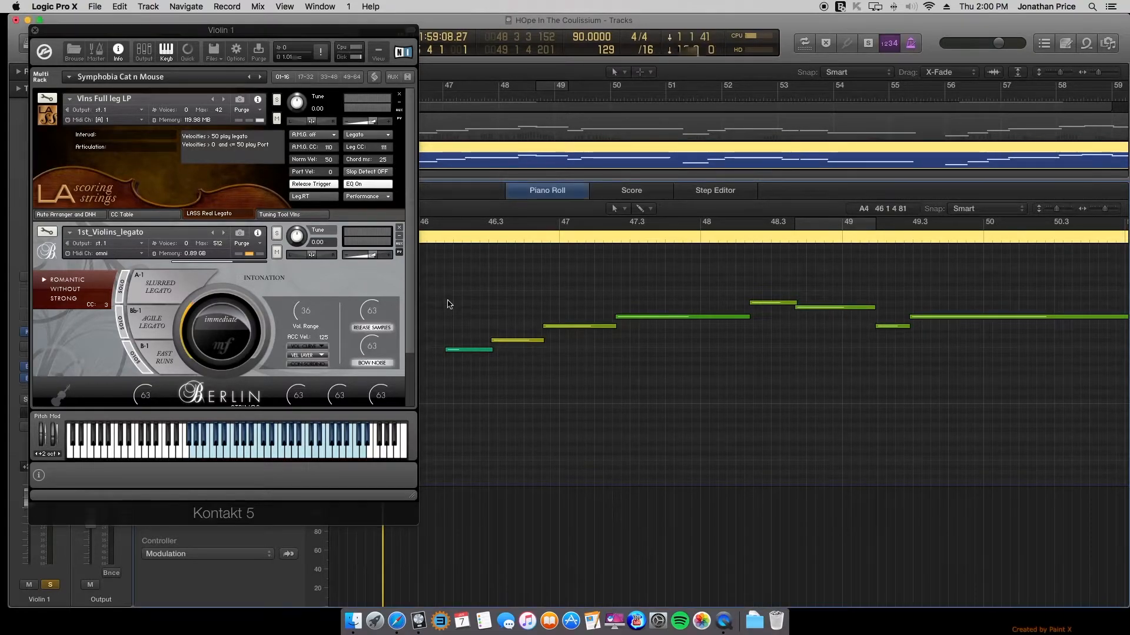
pyautogui.press('space')
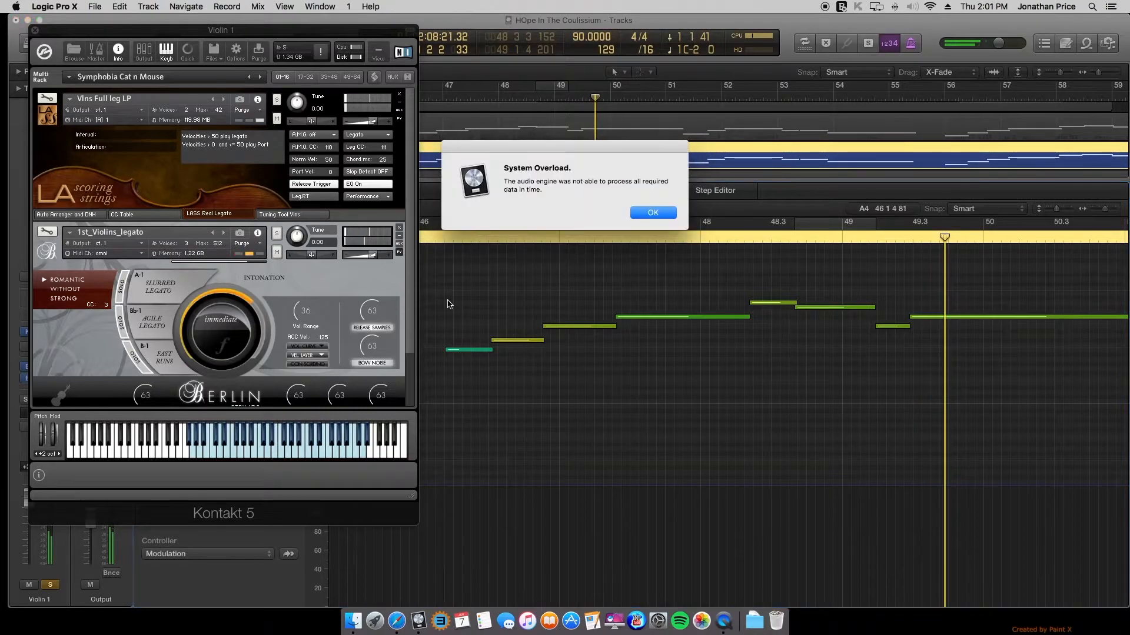
pyautogui.click(652, 214)
# Restart playback from bar 46 with the Kontakt window open and stop in bar 51.
pyautogui.click(423, 240)
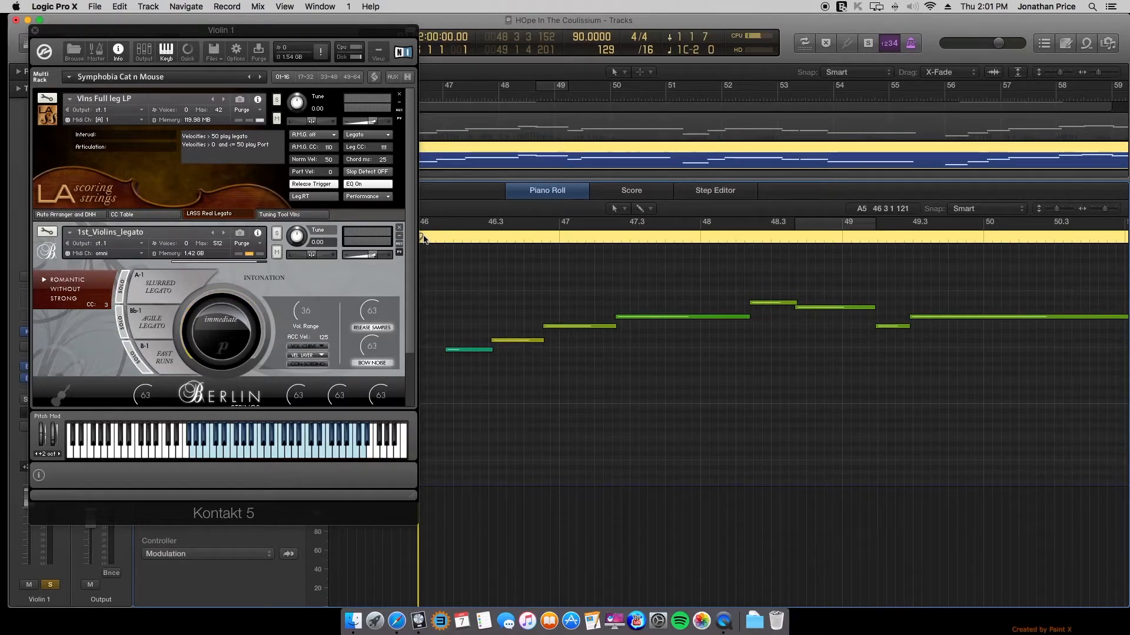
pyautogui.press('space')
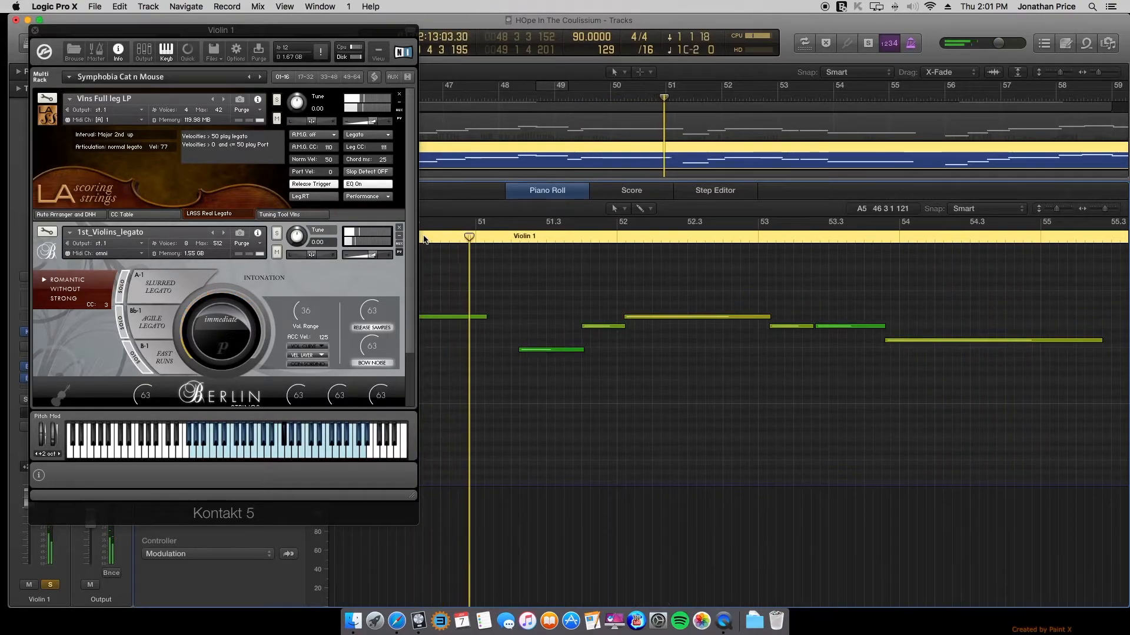
pyautogui.press('space')
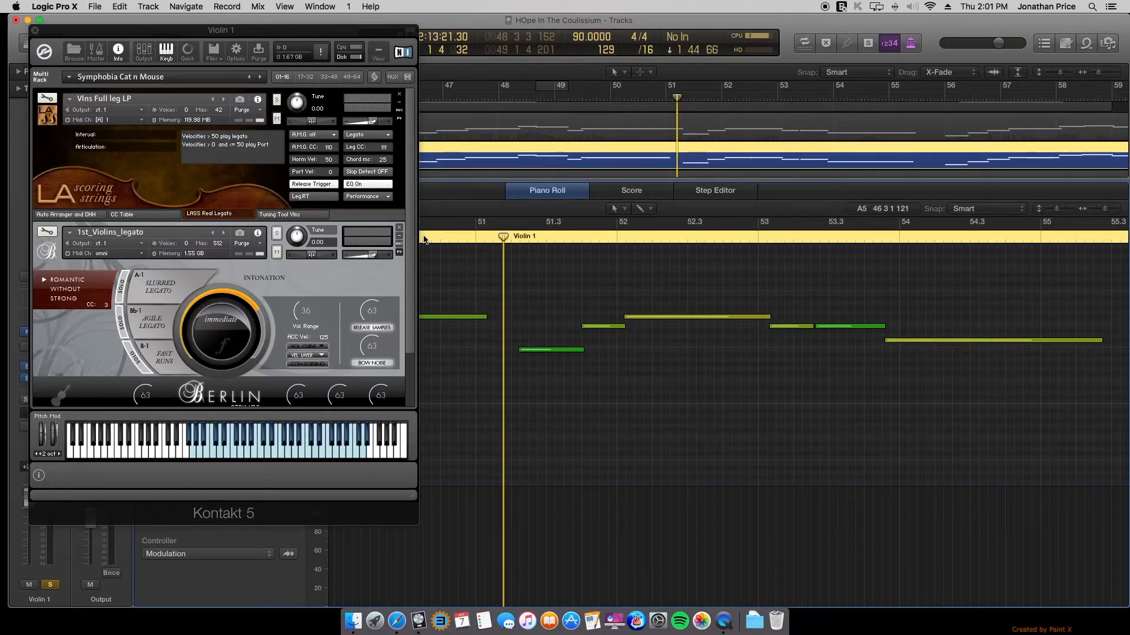
# Capture the modulation moves just performed as a recording on Violin 1 and join that region with the existing Violin 1 note region.
pyautogui.hotkey('shift', 'r')
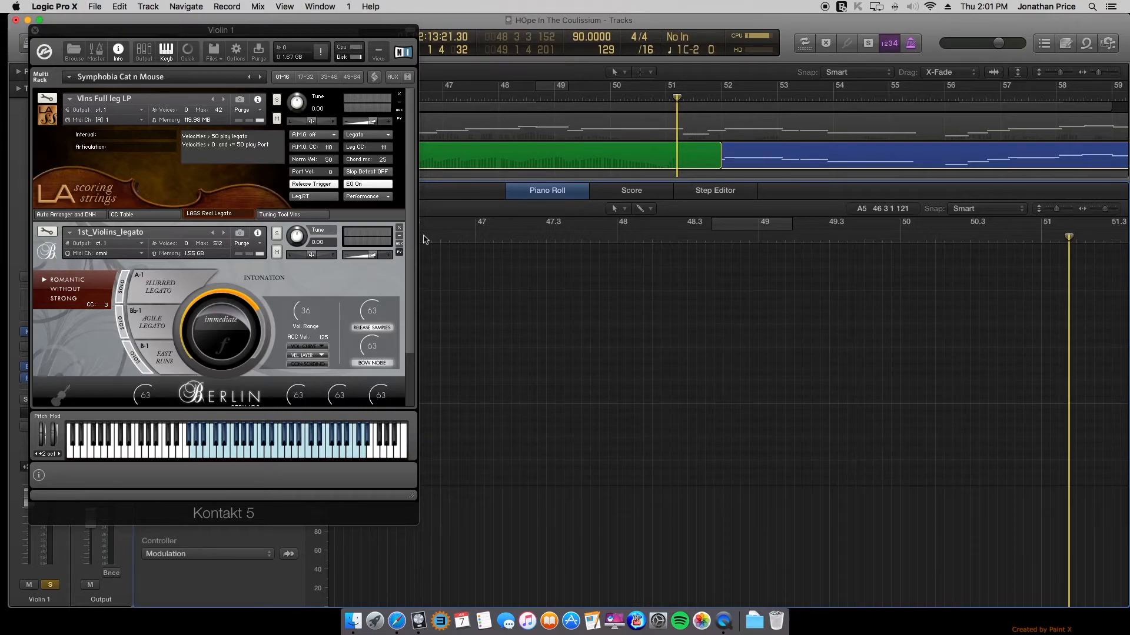
pyautogui.moveTo(102, 33); pyautogui.dragTo(604, 0)
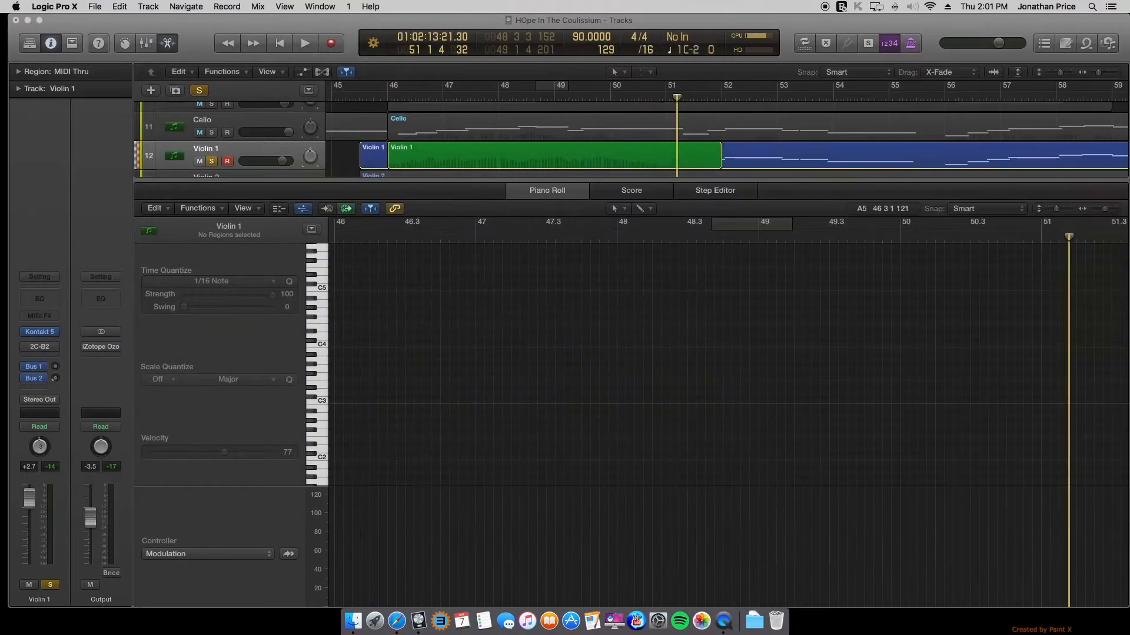
pyautogui.click(423, 150)
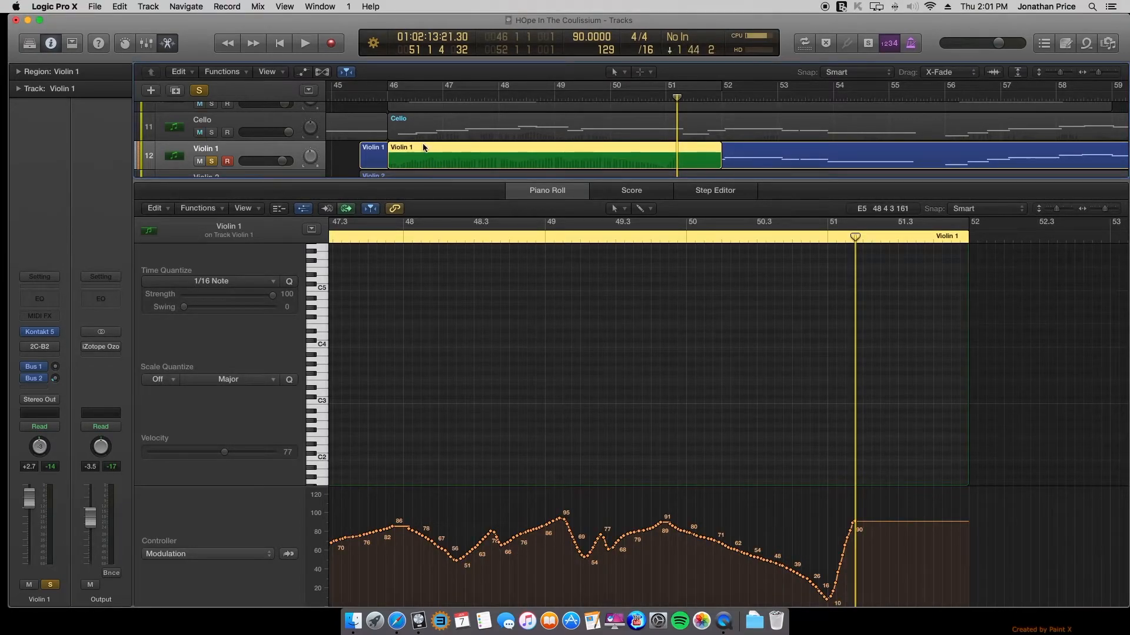
pyautogui.keyDown('shift'); pyautogui.click(376, 151); pyautogui.keyUp('shift')
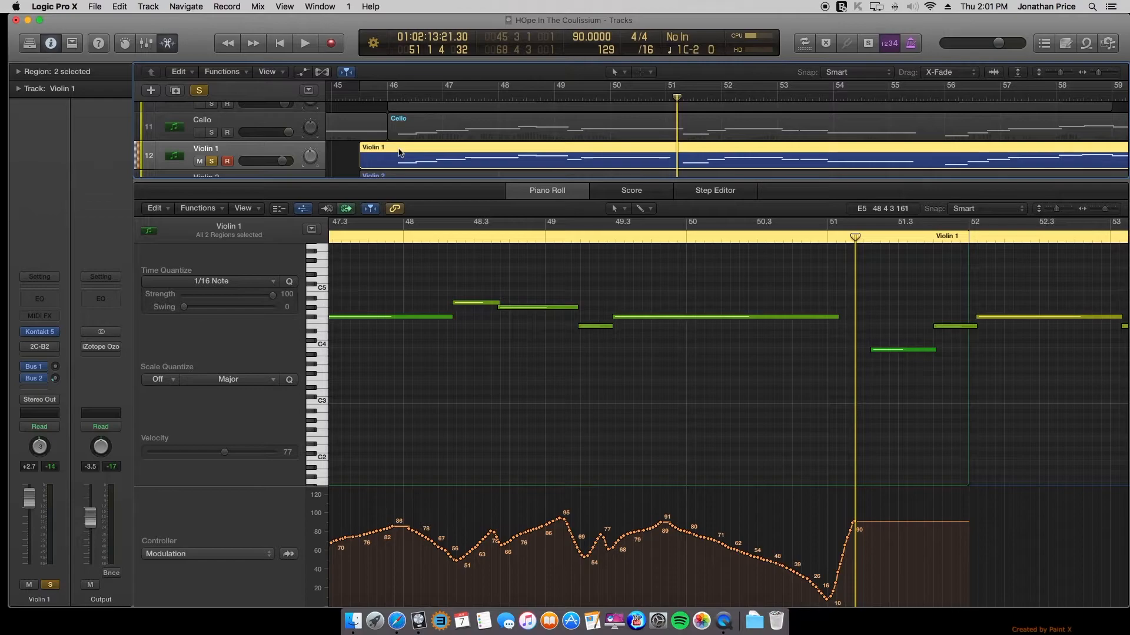
pyautogui.rightClick(399, 152)
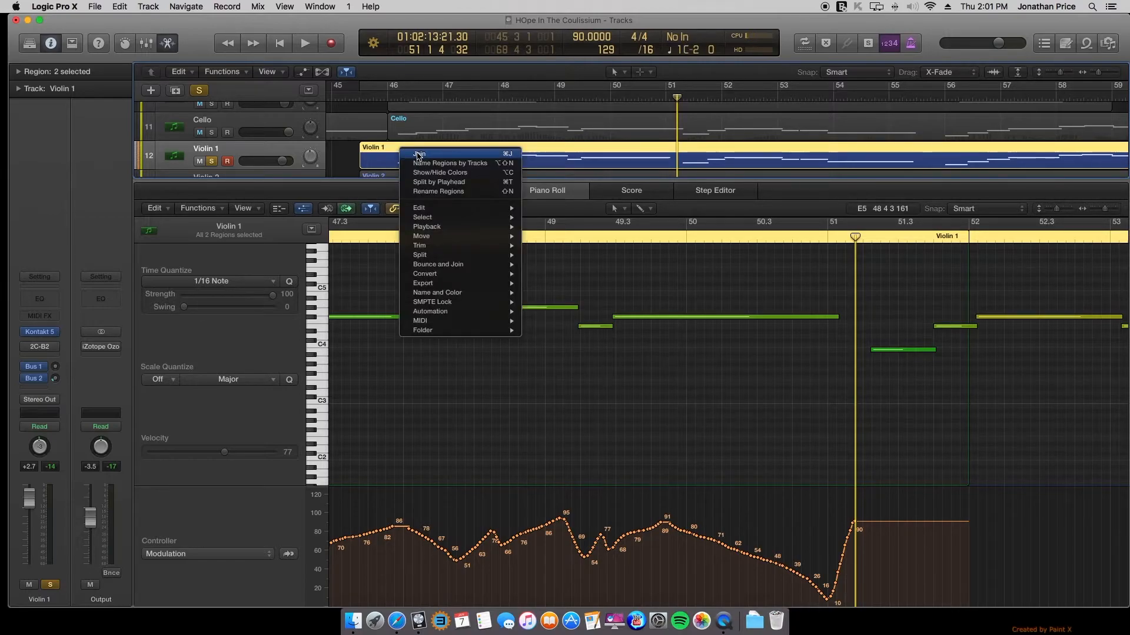
pyautogui.click(478, 154)
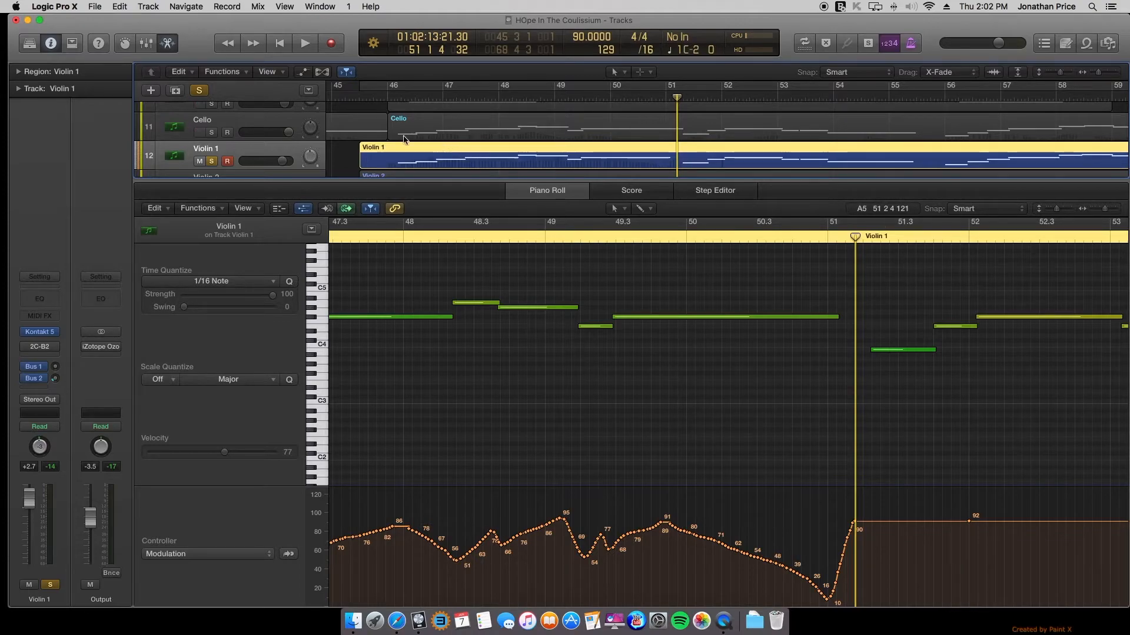
# Play the joined Violin 1 region from 46 1 1 and stop in bar 50.
pyautogui.click(388, 98)
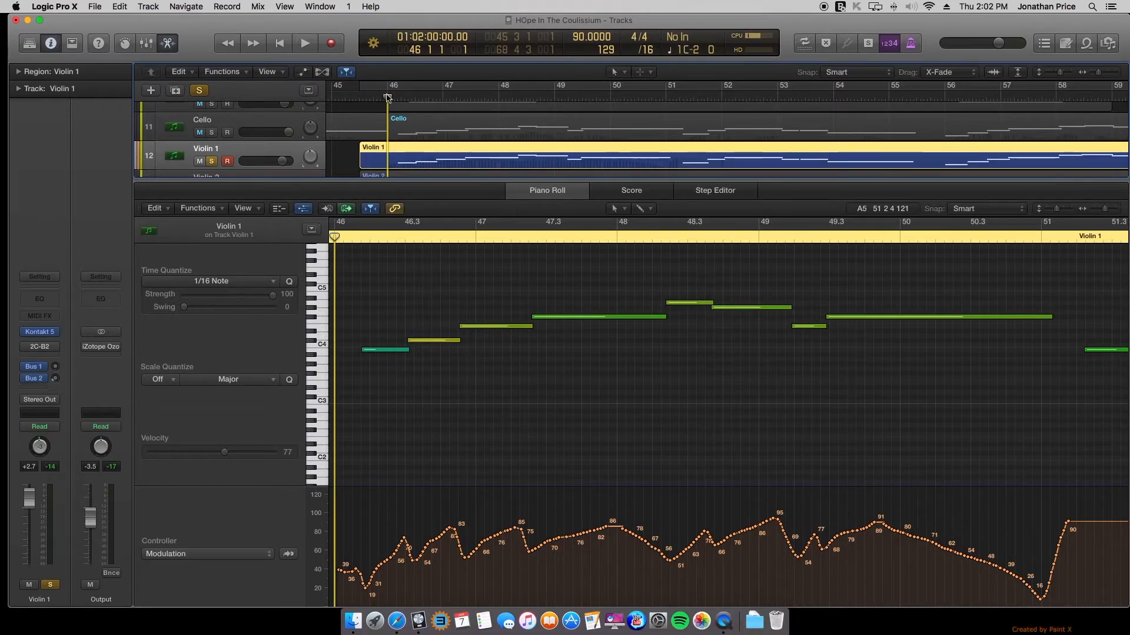
pyautogui.press('space')
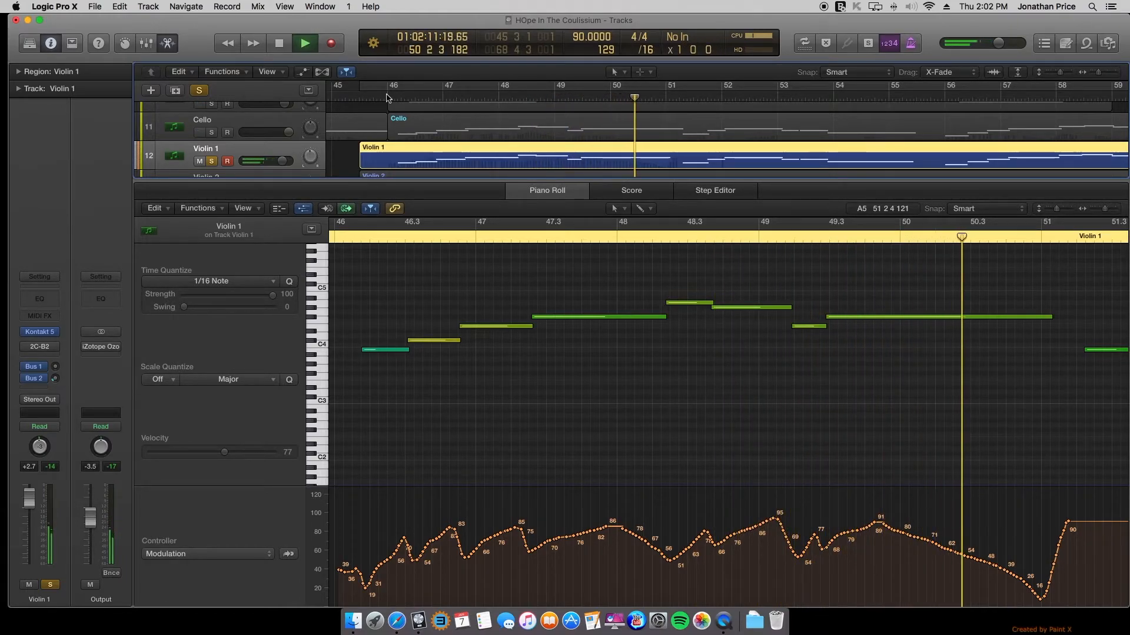
pyautogui.press('space')
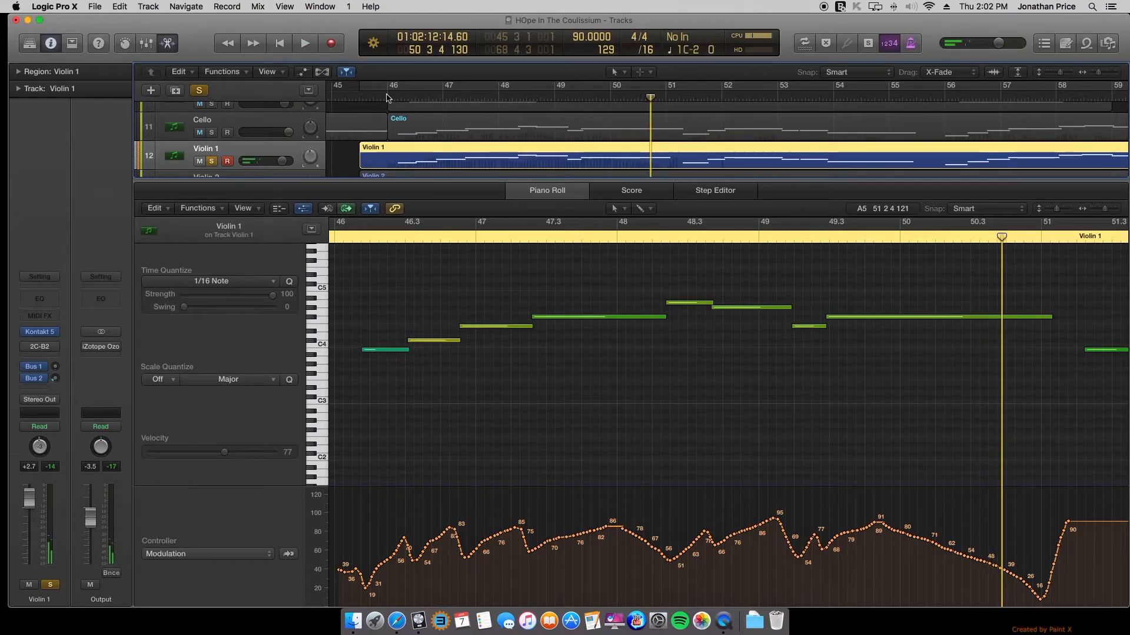
# Smooth the modulation curve after the dip in bar 49 by lowering its small peak to about 68.
pyautogui.moveTo(805, 537); pyautogui.dragTo(814, 557)
pyautogui.click(801, 556)
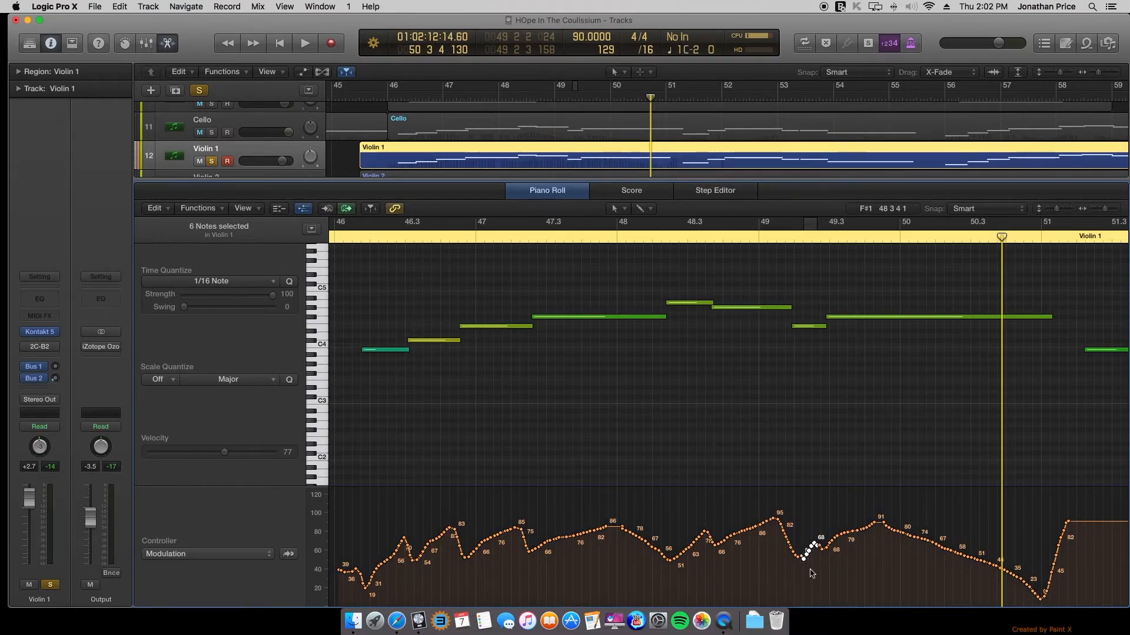
pyautogui.click(799, 536)
pyautogui.click(805, 557)
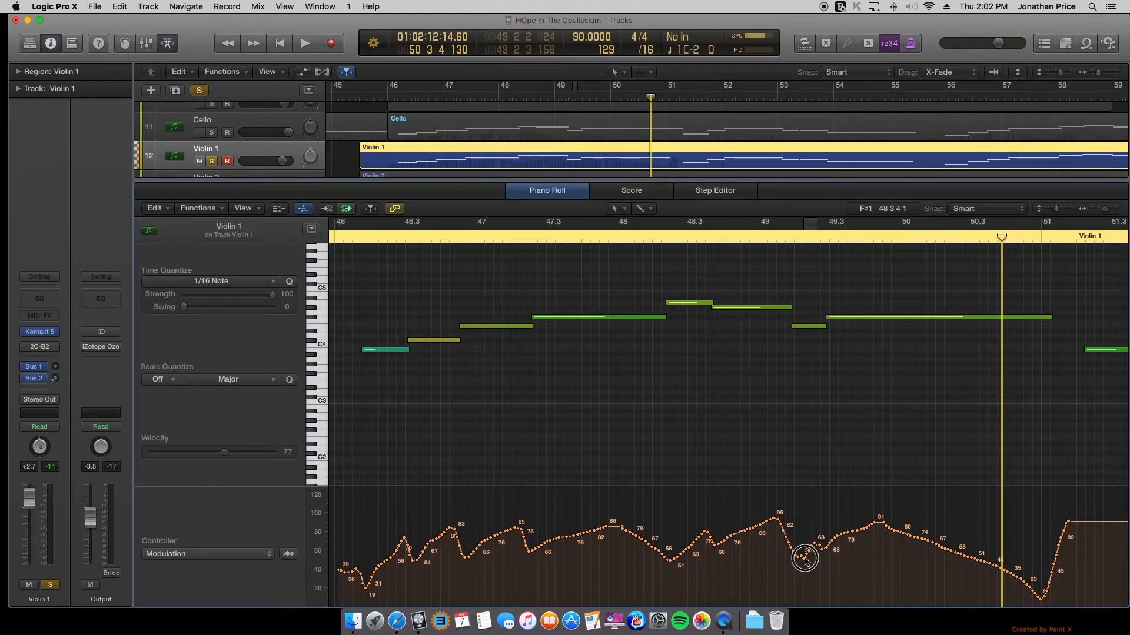
pyautogui.click(802, 558)
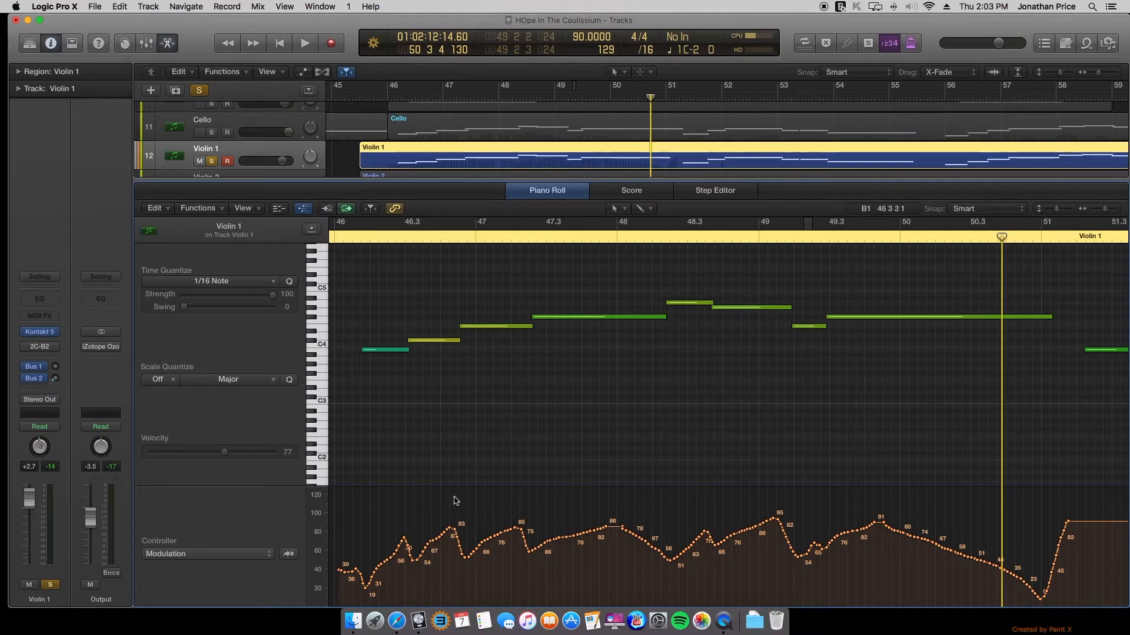
# Select the modulation points around the dip in bar 47, then play from bar 46 and stop near the end of bar 47.
pyautogui.moveTo(500, 503); pyautogui.dragTo(559, 588)
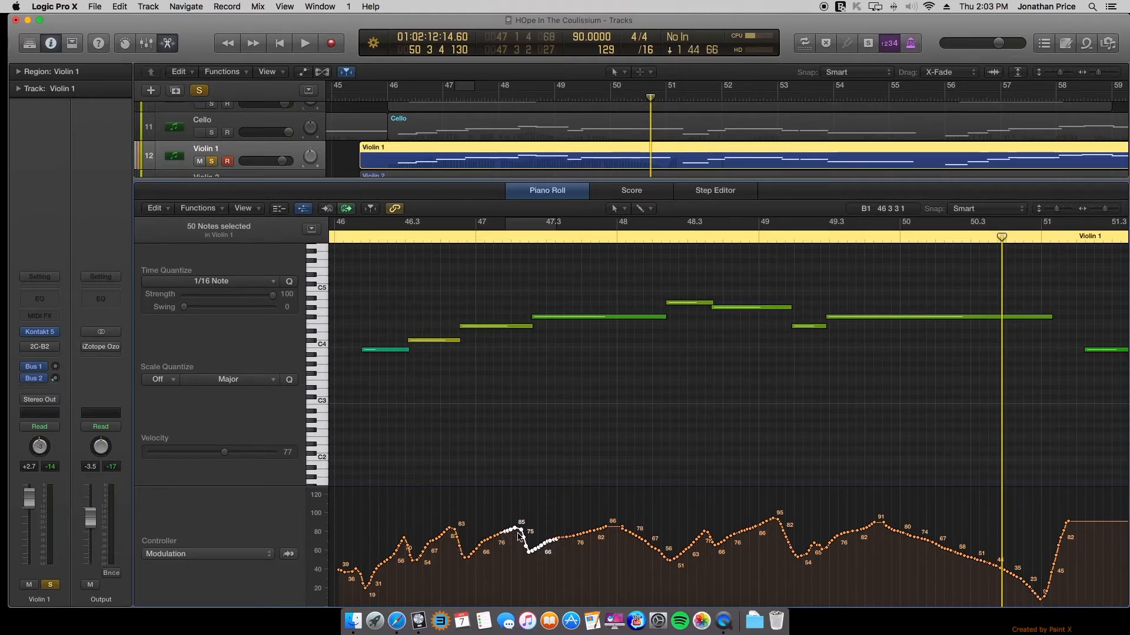
pyautogui.click(341, 239)
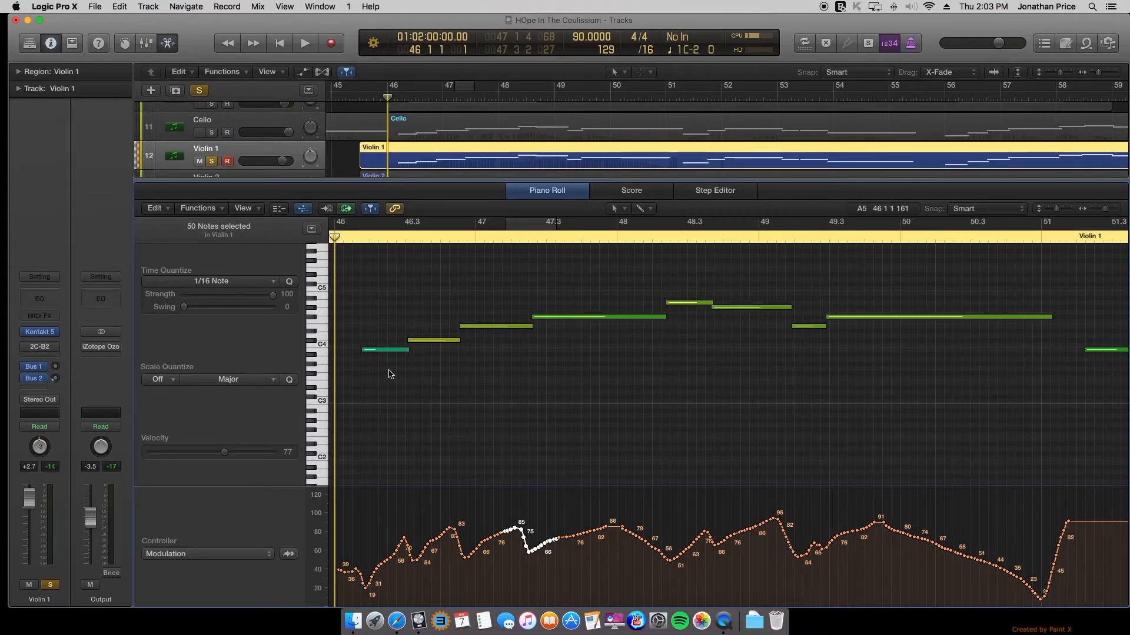
pyautogui.press('space')
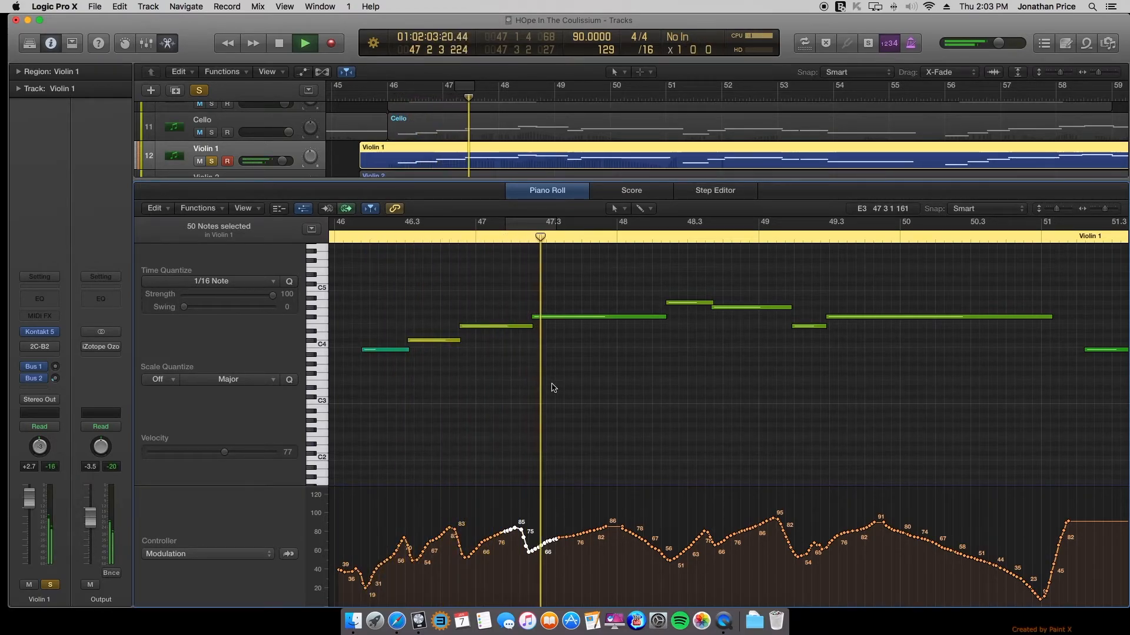
pyautogui.press('space')
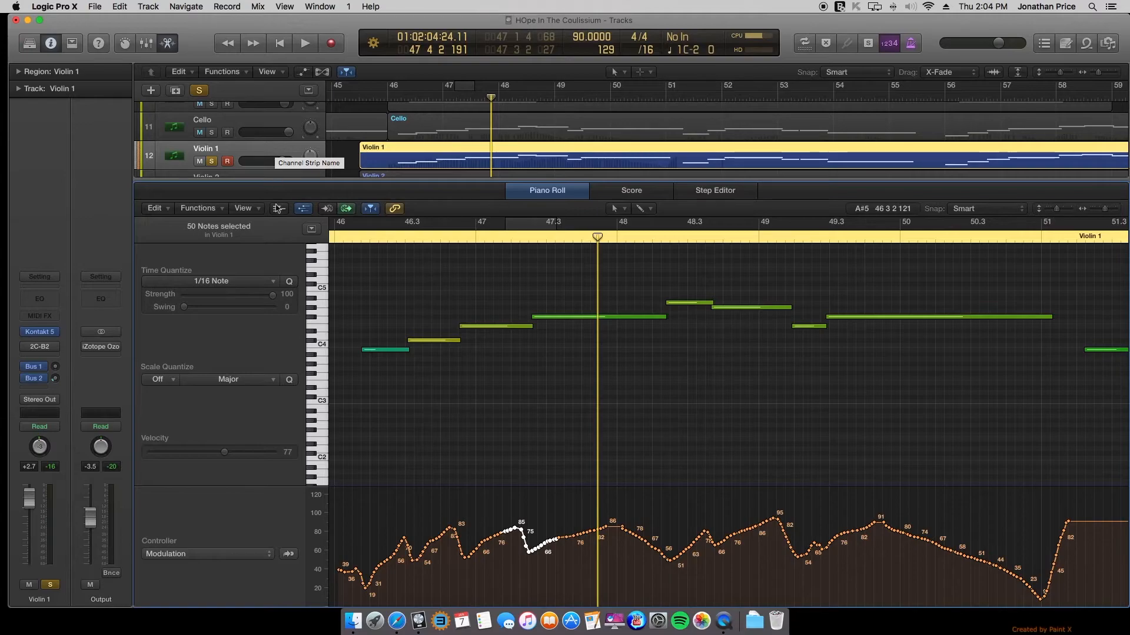
# Turn on Violin 1's 2C-B2 reverb, load the Dual Engine preset Back Against The Wall from D3 Parallel Space, and close the plug-in window.
pyautogui.moveTo(30, 350)
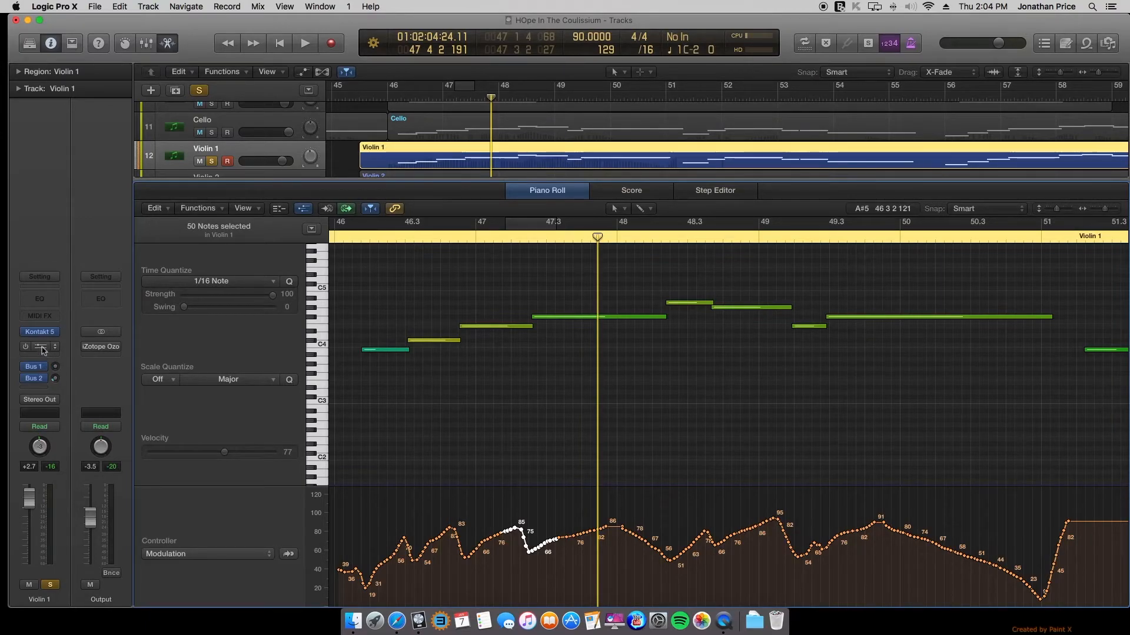
pyautogui.click(27, 348)
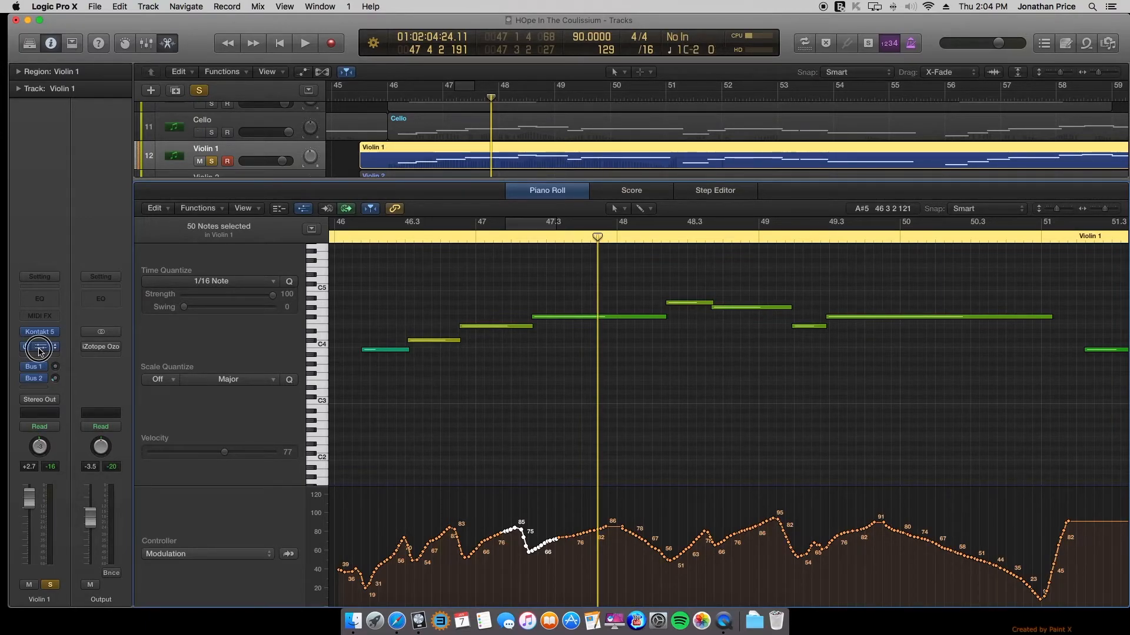
pyautogui.click(27, 348)
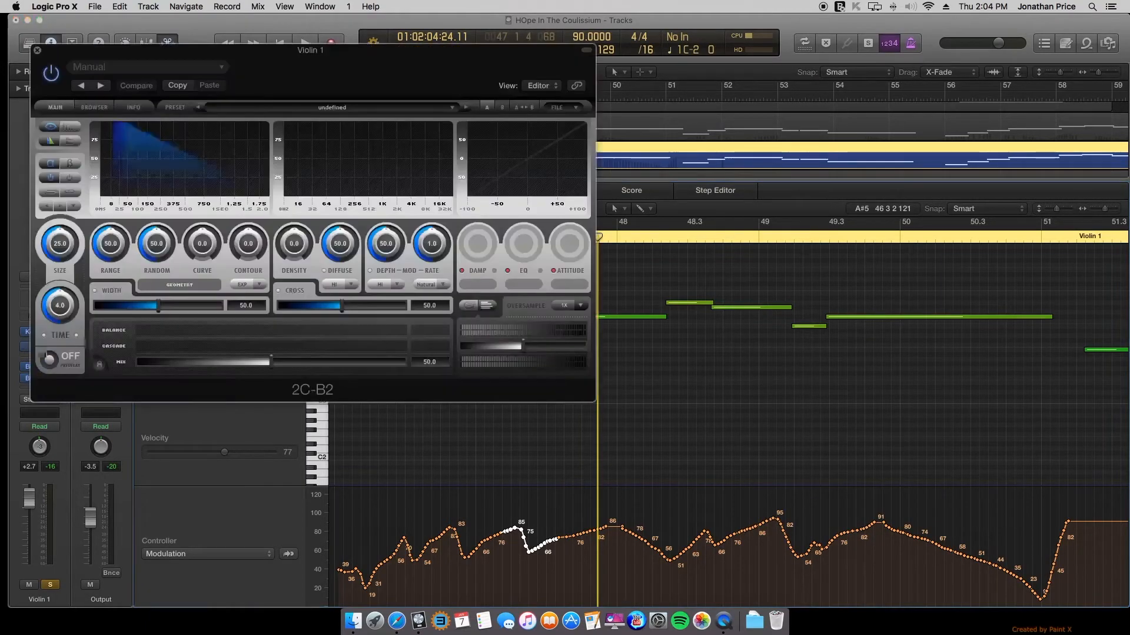
pyautogui.click(95, 108)
pyautogui.click(78, 136)
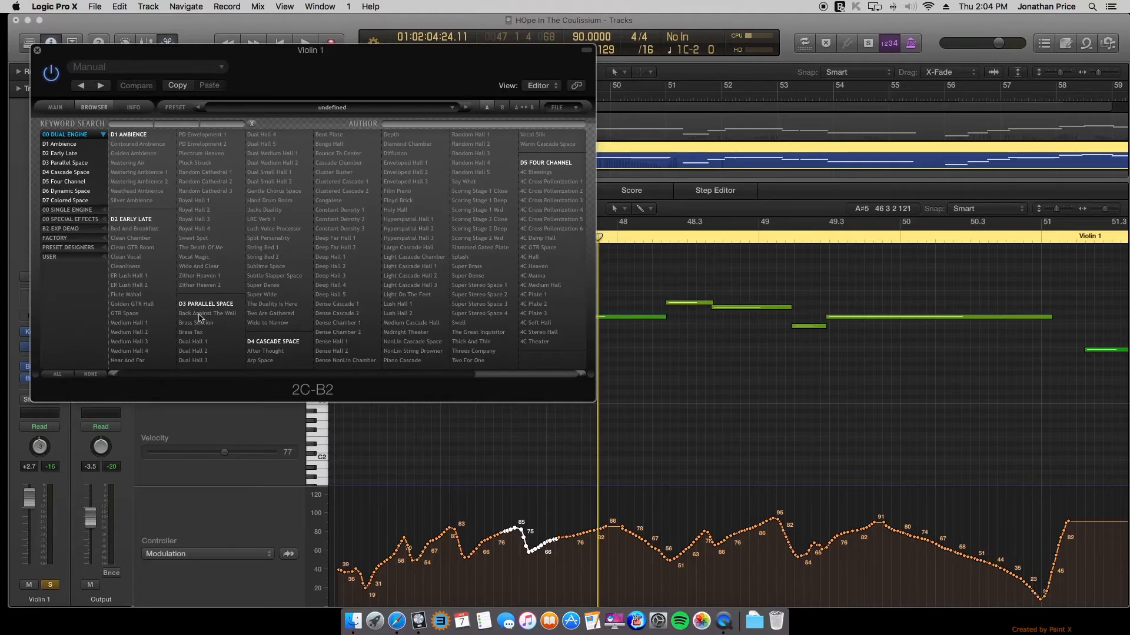
pyautogui.click(232, 317)
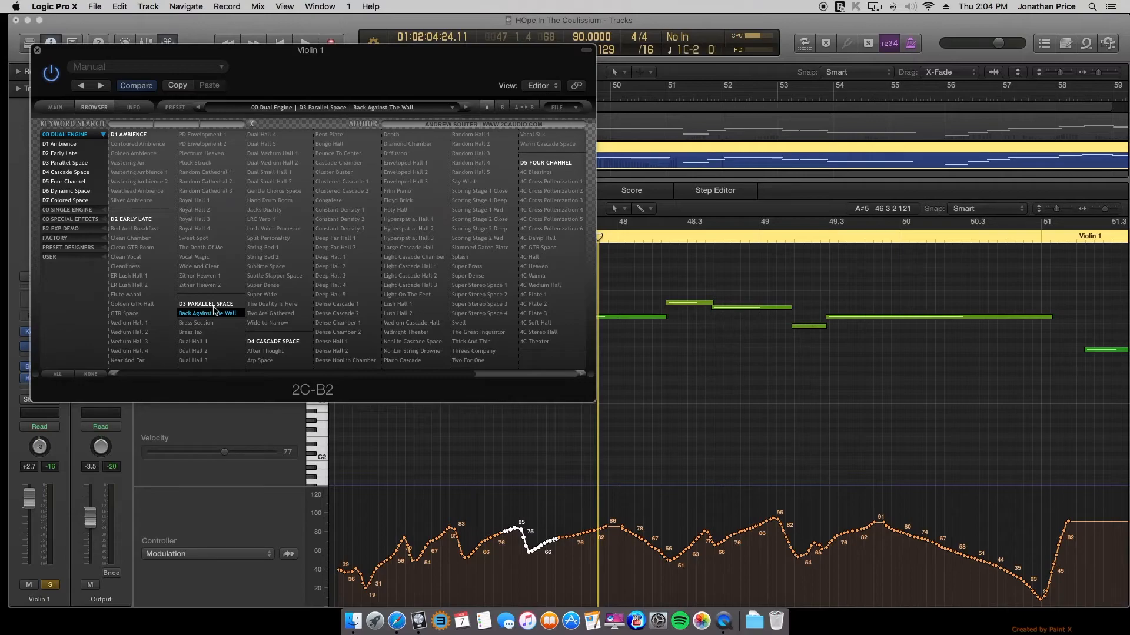
pyautogui.moveTo(155, 53); pyautogui.dragTo(251, 74)
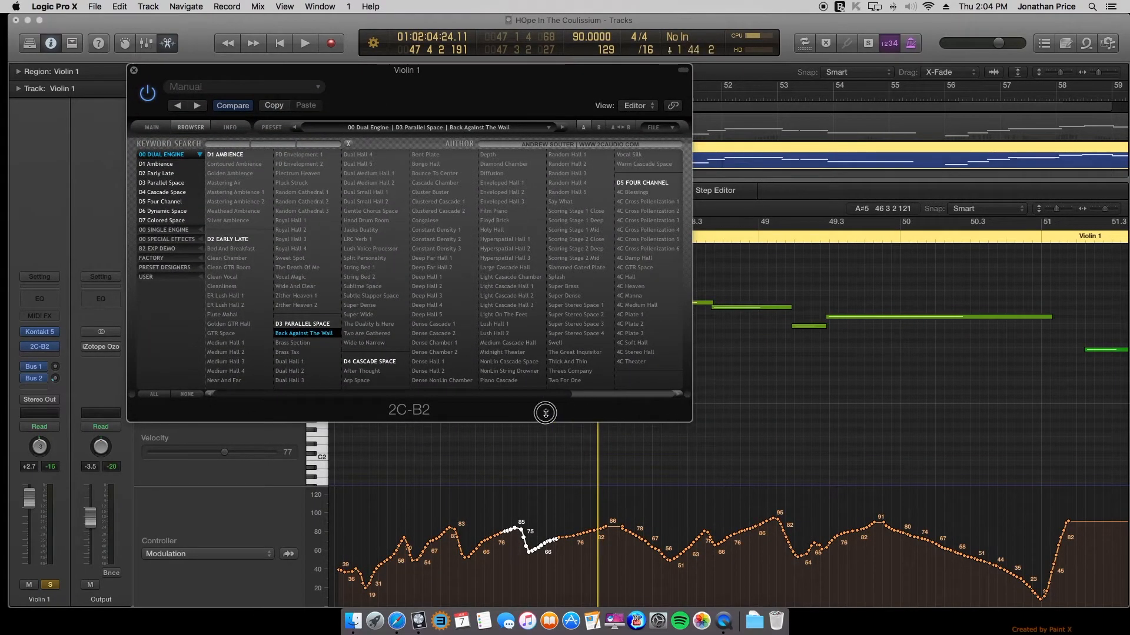
pyautogui.moveTo(443, 81); pyautogui.dragTo(398, 200)
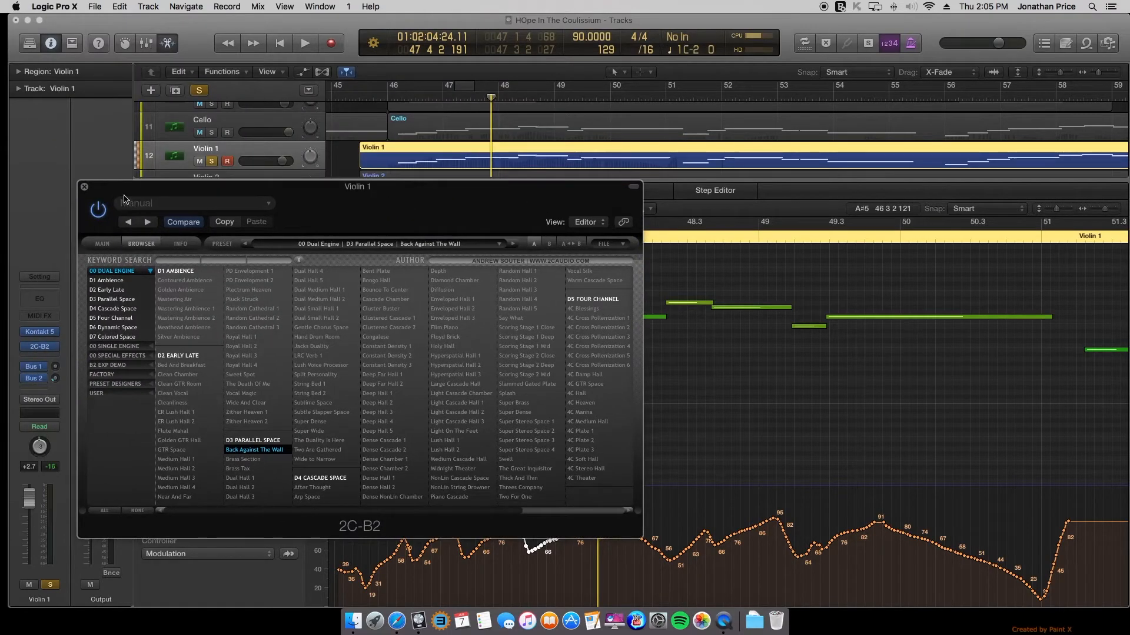
pyautogui.click(84, 187)
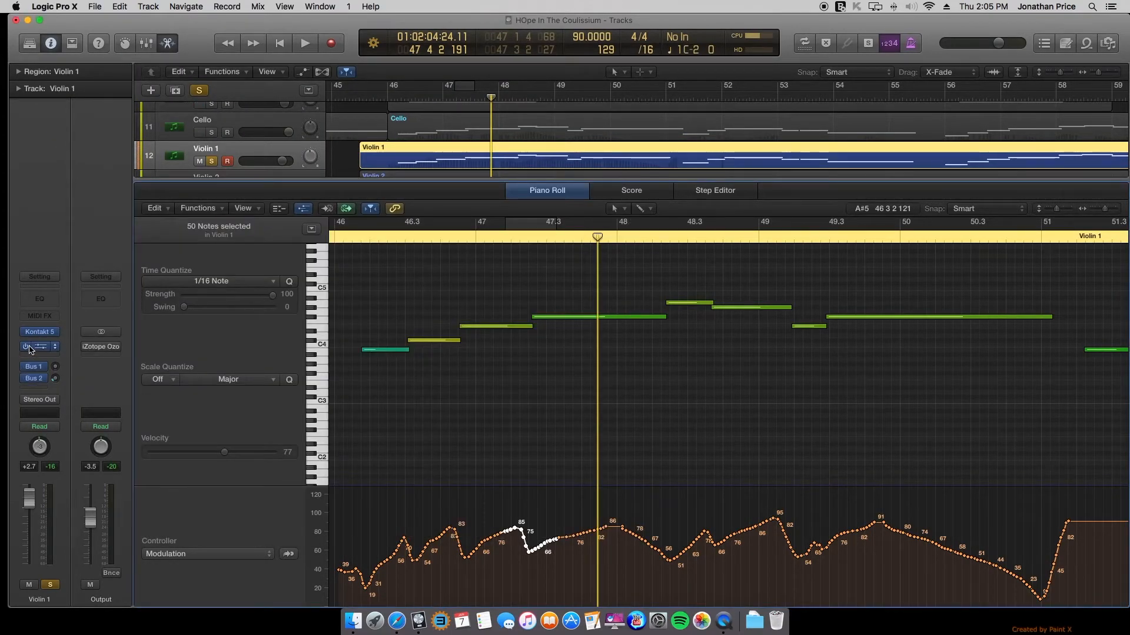
# Set a cycle range from 46 1 1 to 51 1 3 173 and play the Violin 1 phrase with reverb from 45 4 1.
pyautogui.click(380, 120)
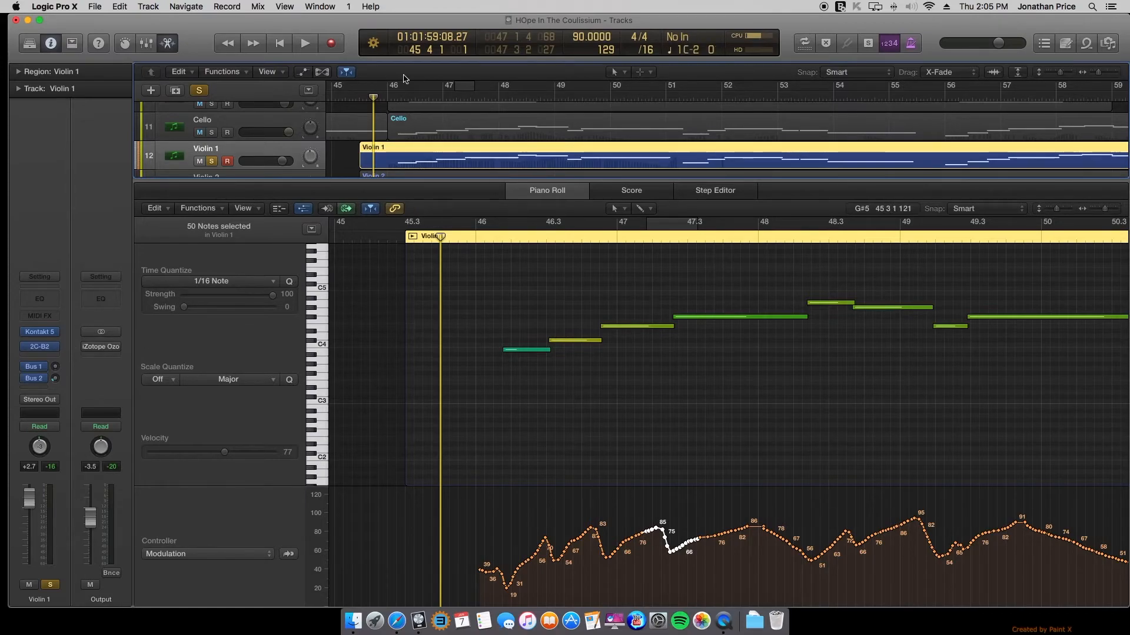
pyautogui.moveTo(384, 87); pyautogui.dragTo(682, 118)
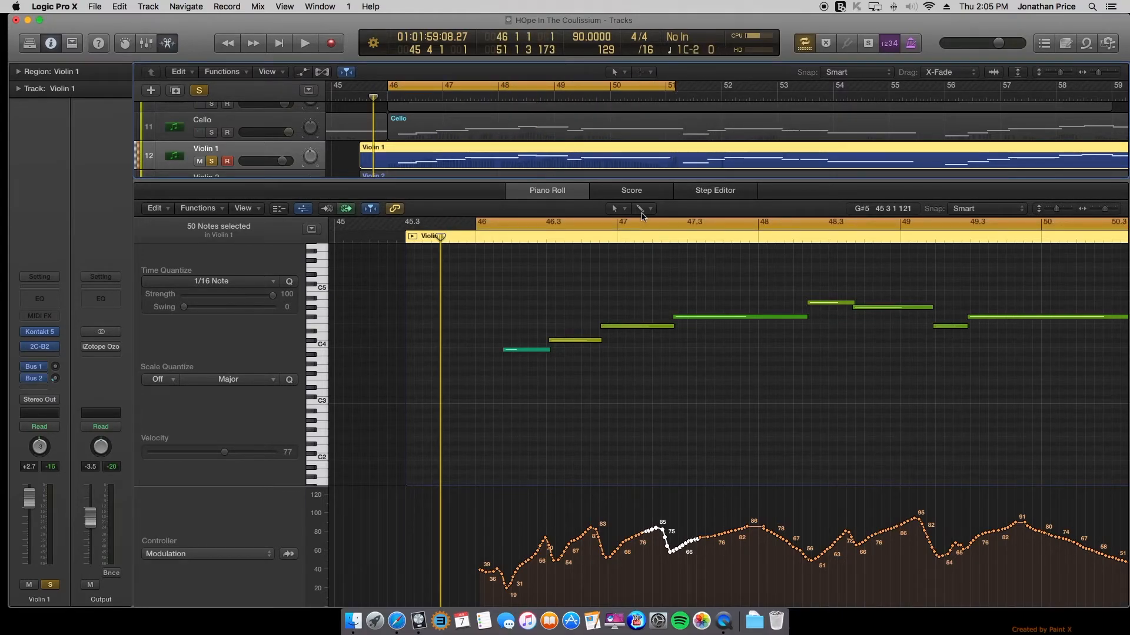
pyautogui.press('space')
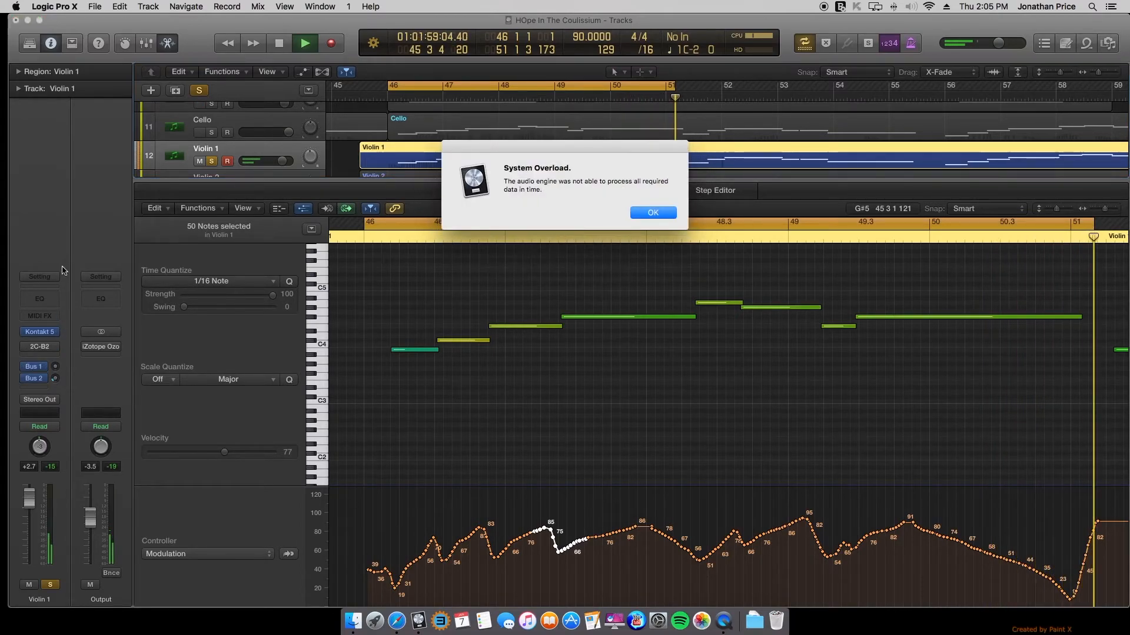
# Dismiss the system overload alert and replay the cycled Violin 1 phrase with reverb.
pyautogui.click(653, 212)
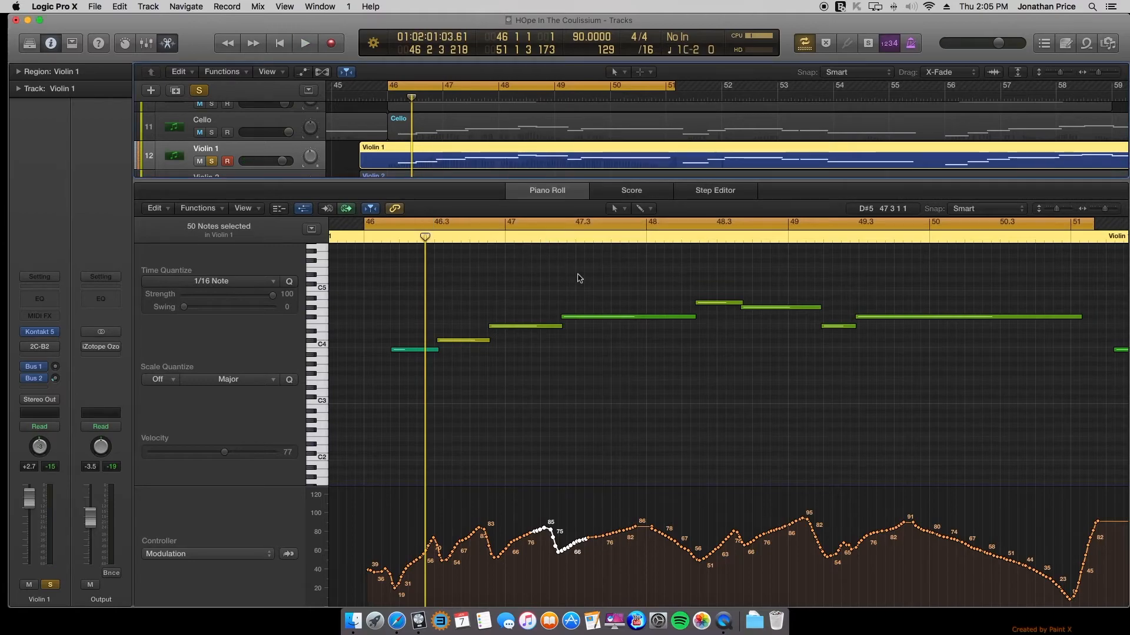
pyautogui.press('space')
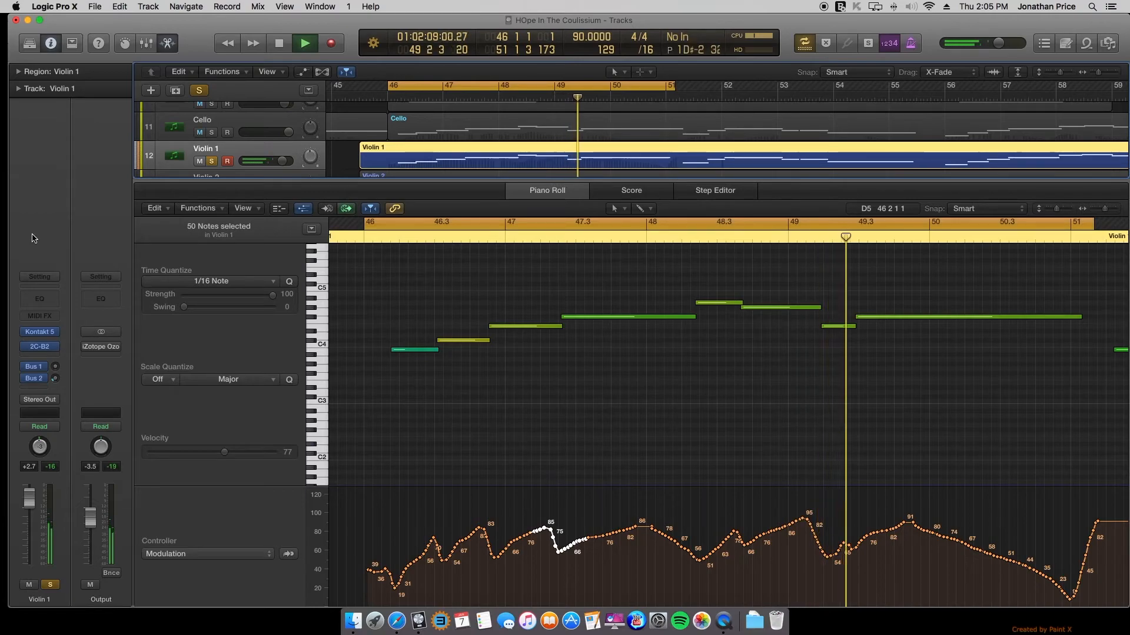
pyautogui.press('space')
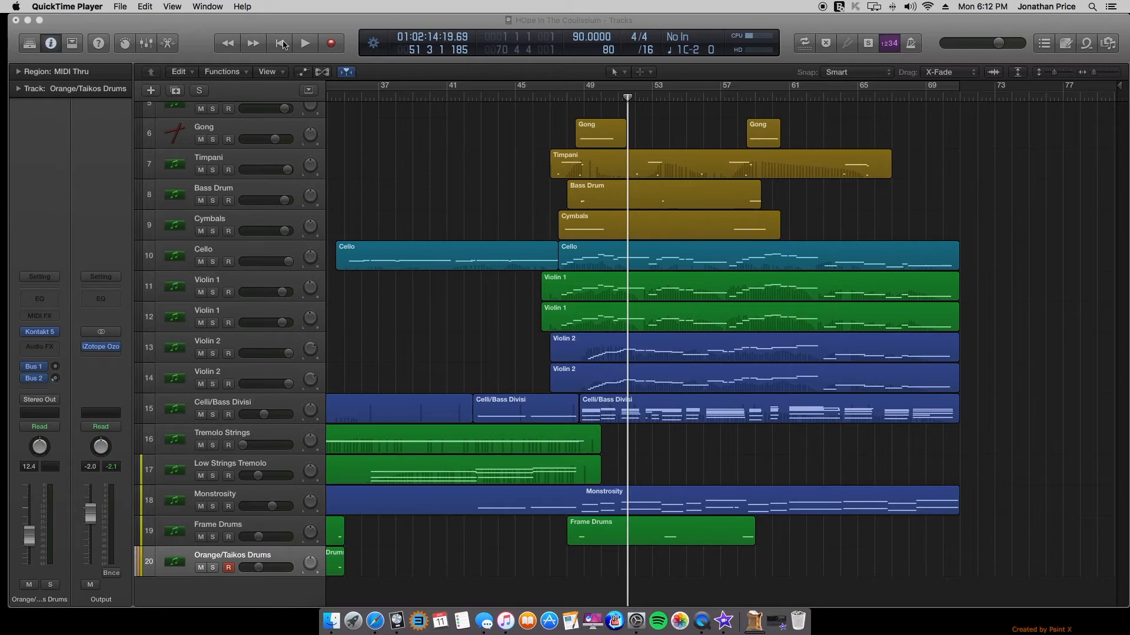
# Play the full arrangement from the beginning and fit all 20 tracks and their regions in view.
pyautogui.click(283, 44)
pyautogui.press('space')
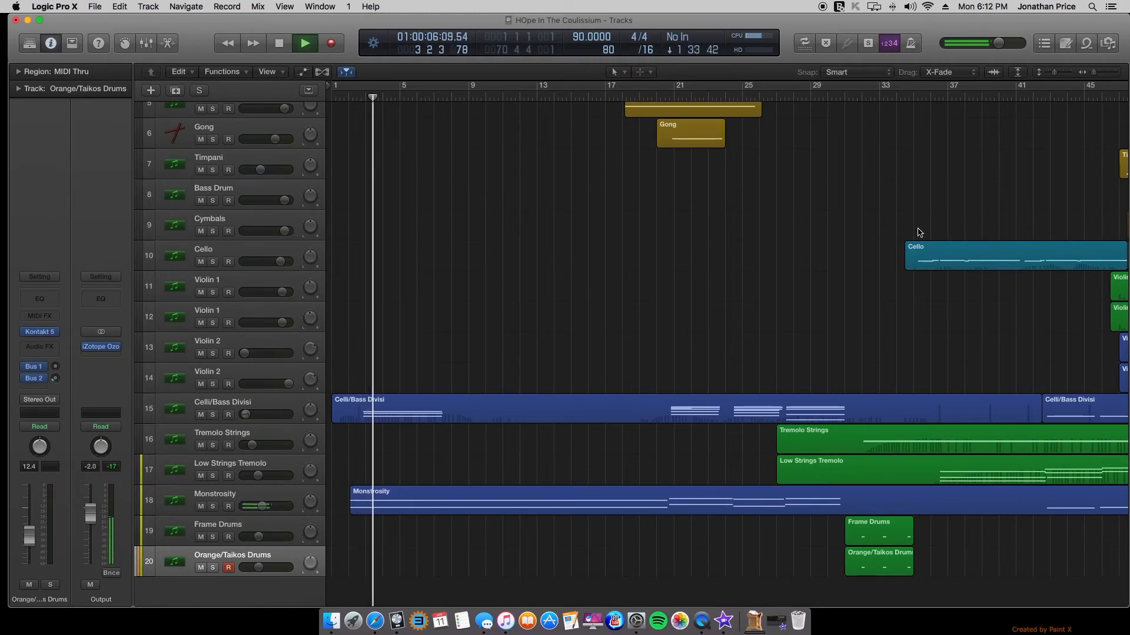
pyautogui.scroll(5, 873, 262)
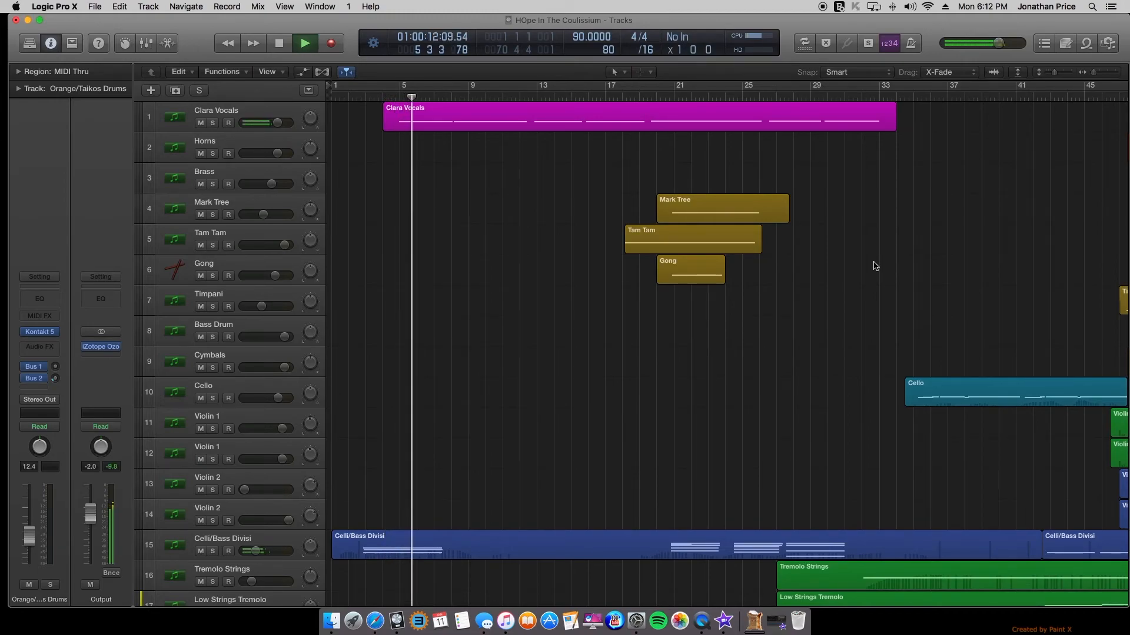
pyautogui.scroll(-5, 874, 265)
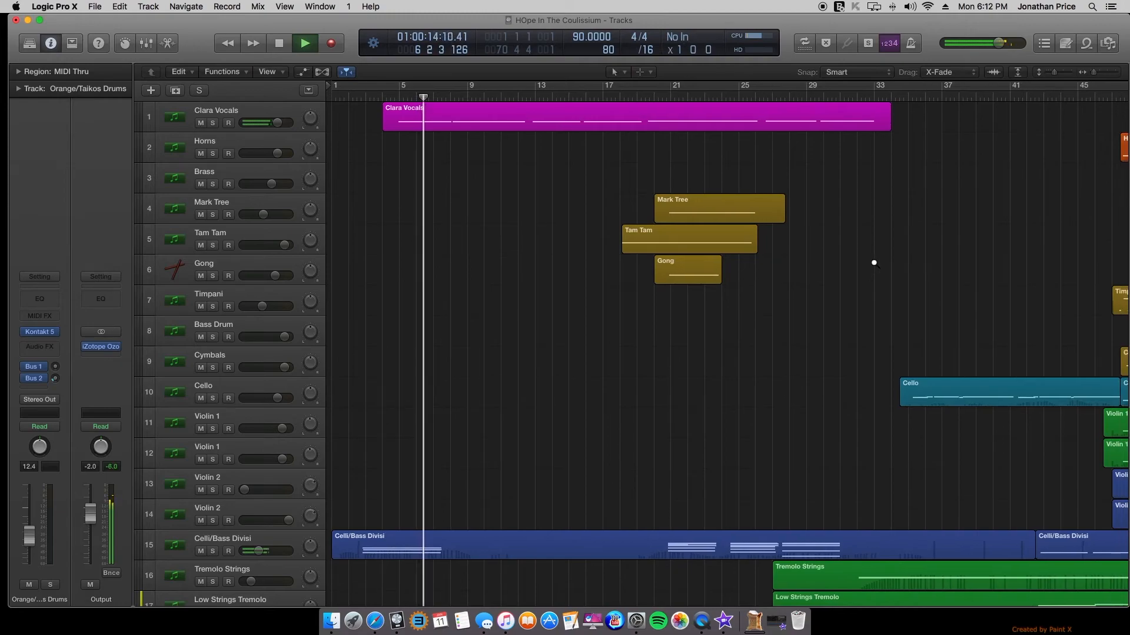
pyautogui.scroll(-1, 873, 266)
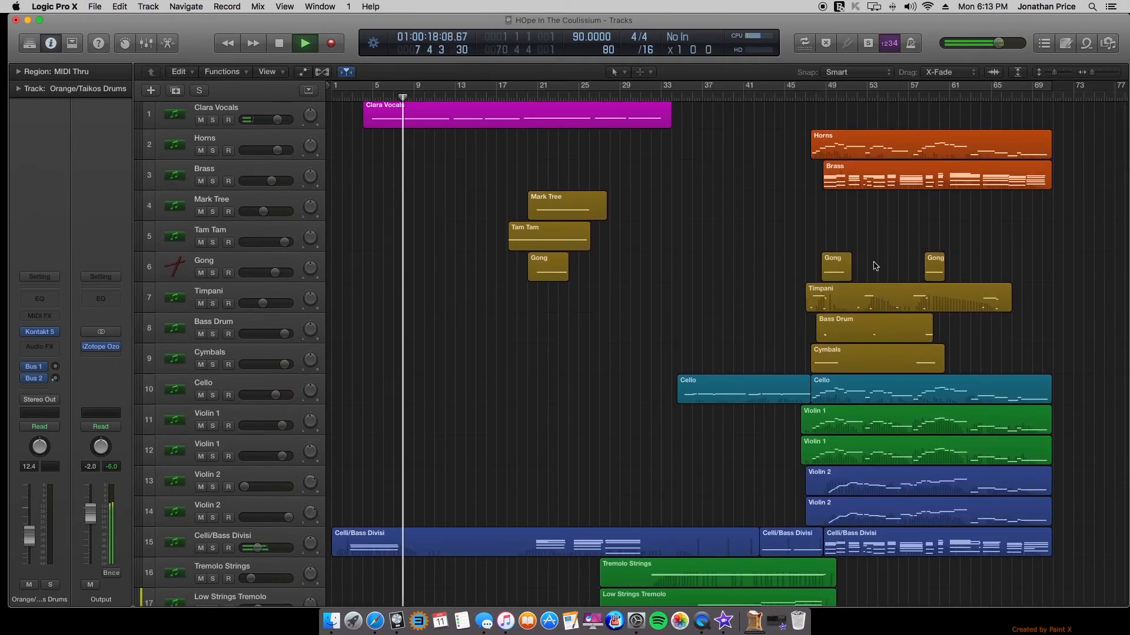
pyautogui.scroll(1, 875, 265)
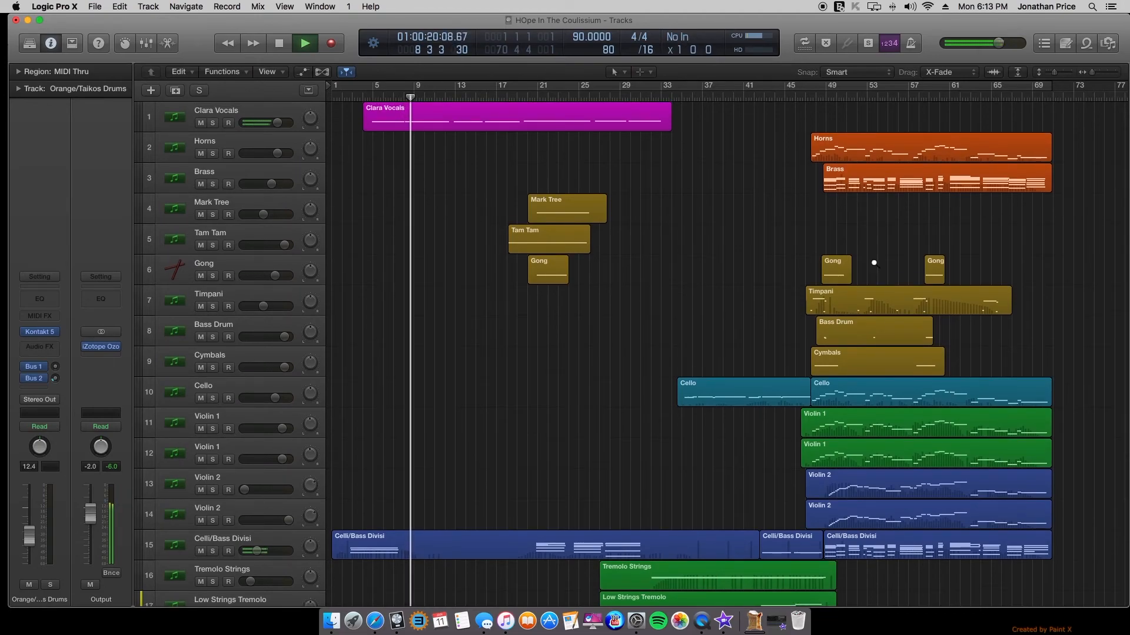
pyautogui.scroll(-4, 873, 265)
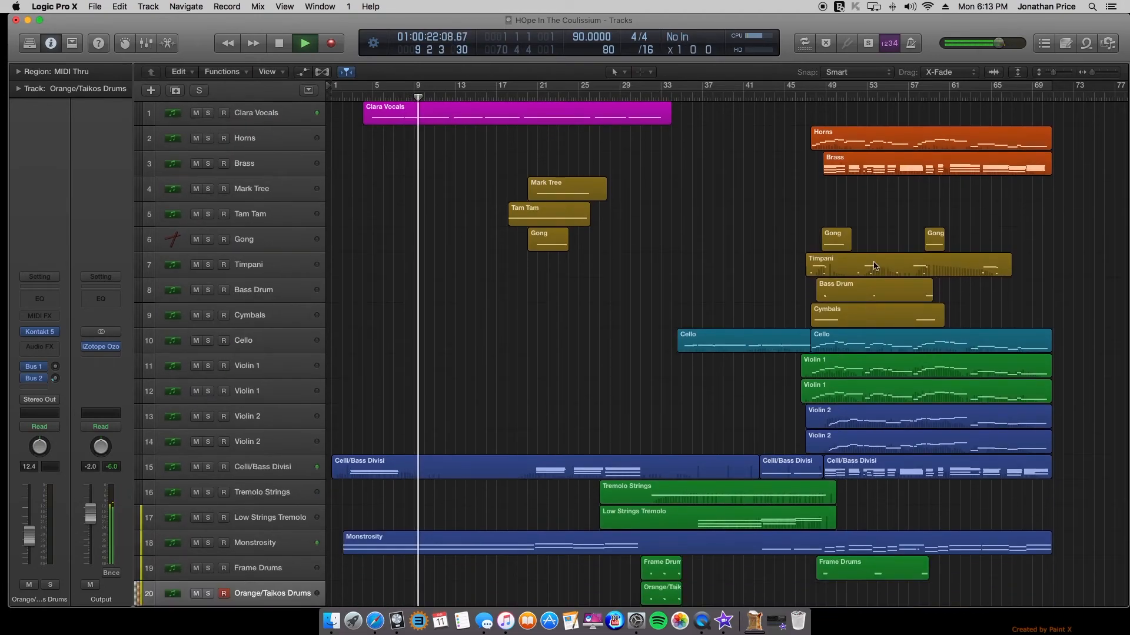
pyautogui.scroll(-2, 873, 266)
pyautogui.scroll(2, 875, 266)
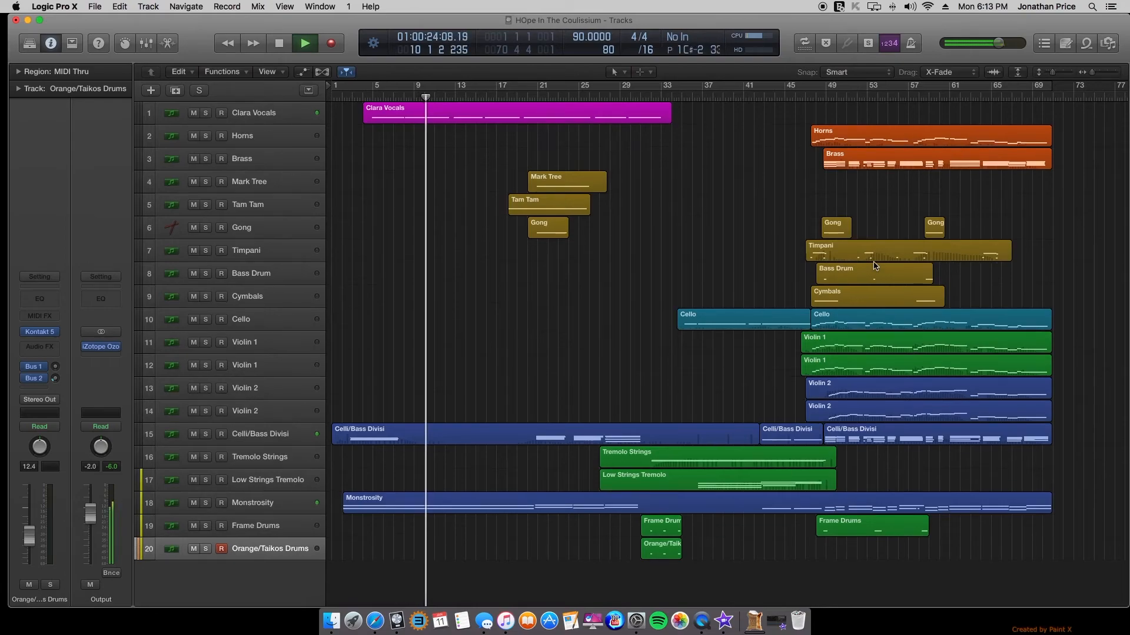
pyautogui.scroll(2, 873, 264)
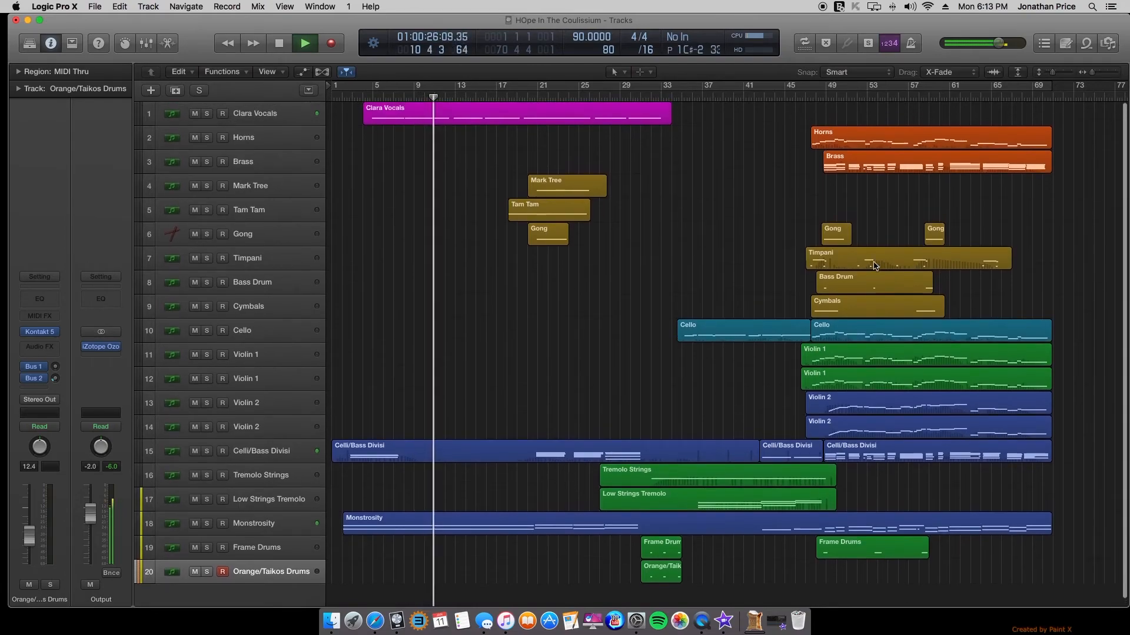